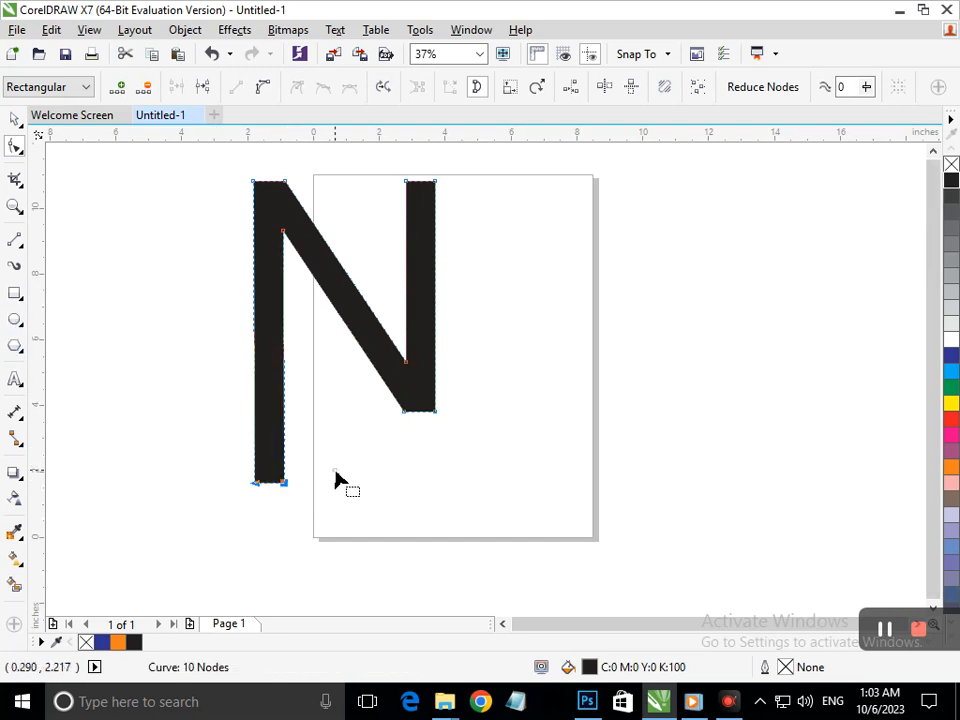
Step: Draw a rectangle about 6.98 by 0.99 inches extending left from the foot of the N and fill it black
key("F3")
left_click(15, 293)
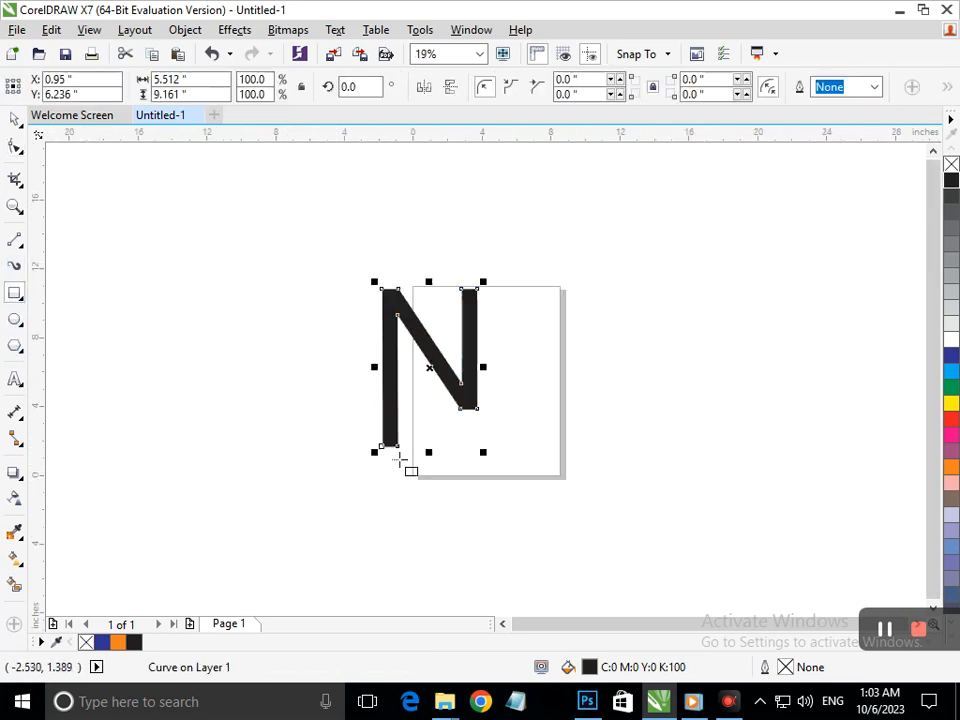
left_click_drag(399, 446, 277, 430)
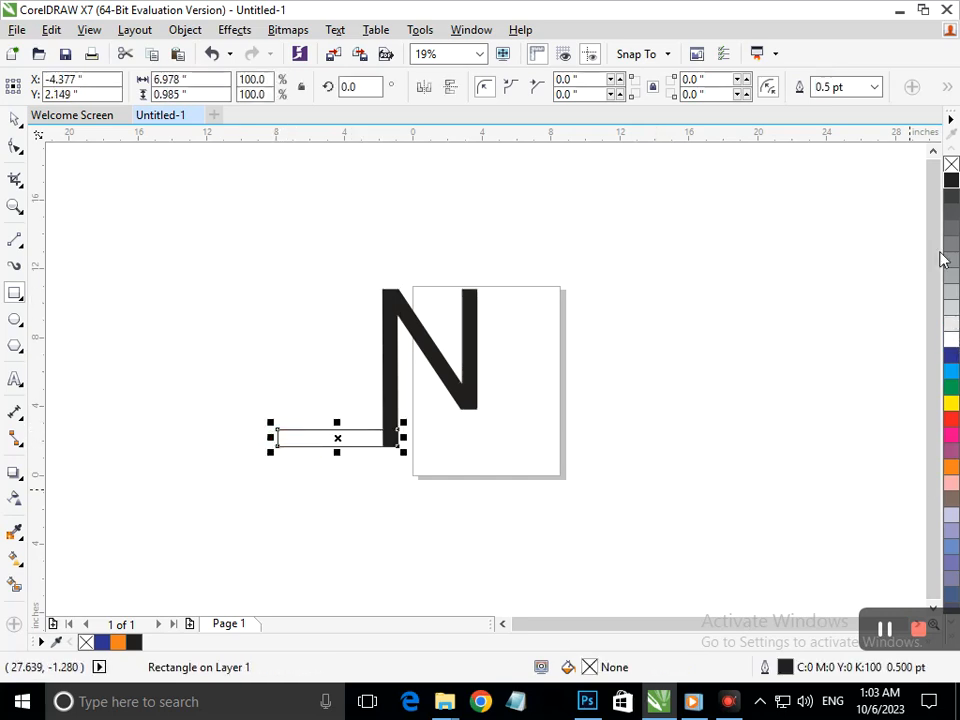
left_click(950, 182)
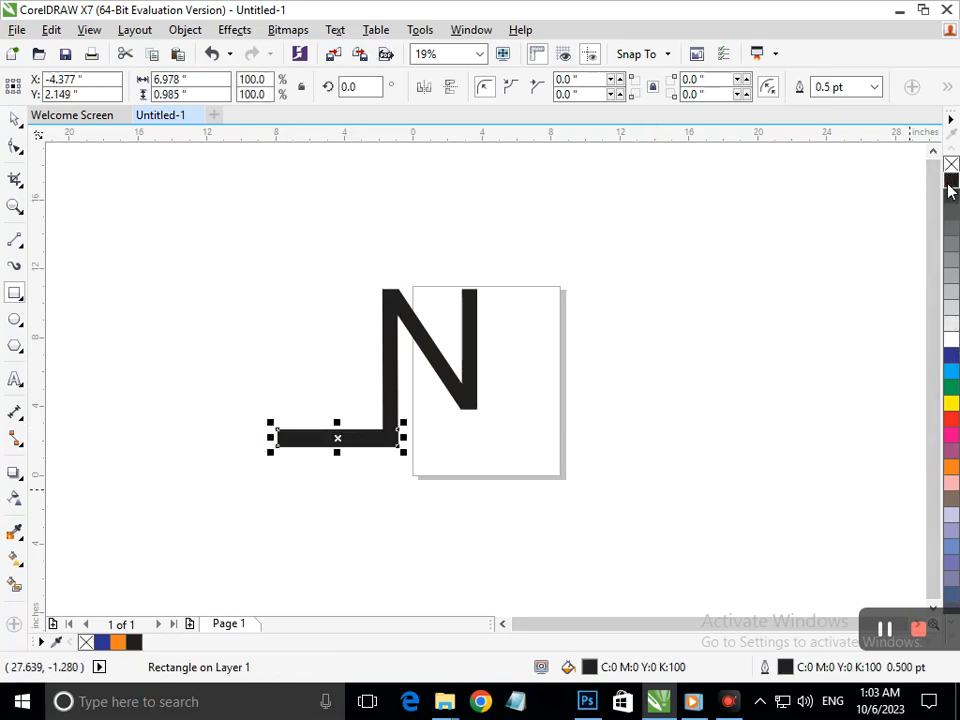
left_click(15, 121)
left_click(151, 323)
Step: Add the artistic text "COMPANY" over "MANE" on two lines in the empty area above and left of the N
left_click(15, 379)
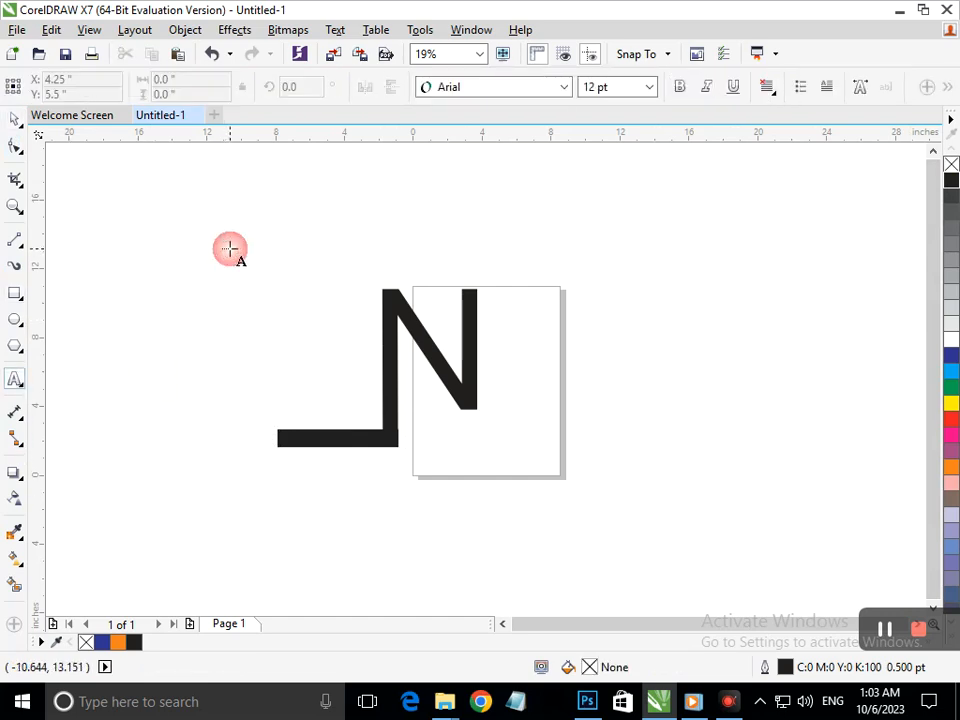
left_click(230, 247)
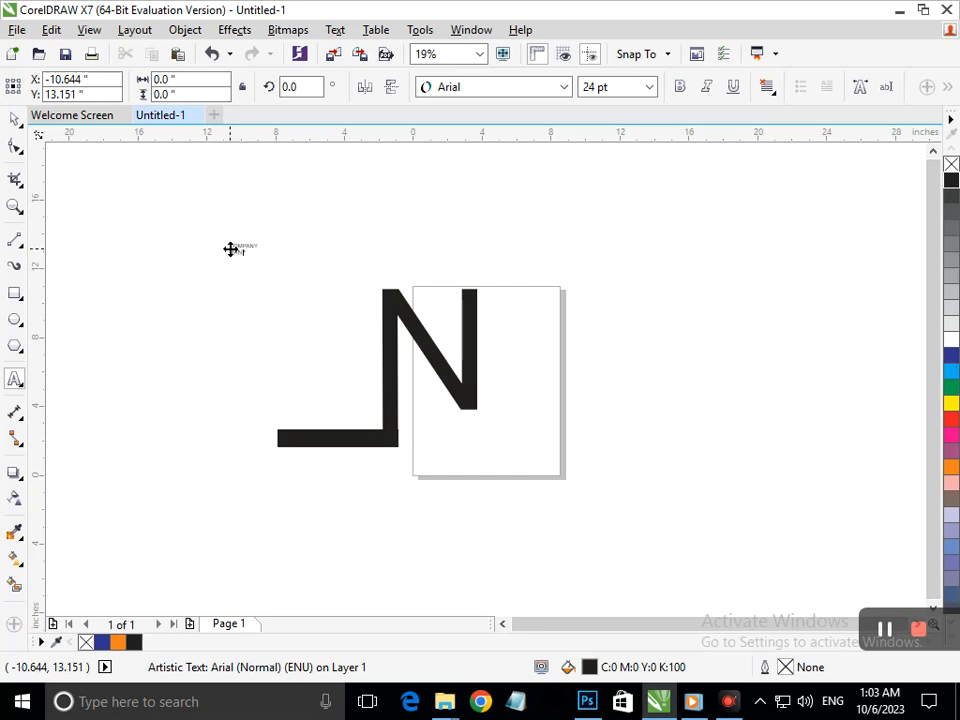
left_click(16, 120)
left_click(172, 260)
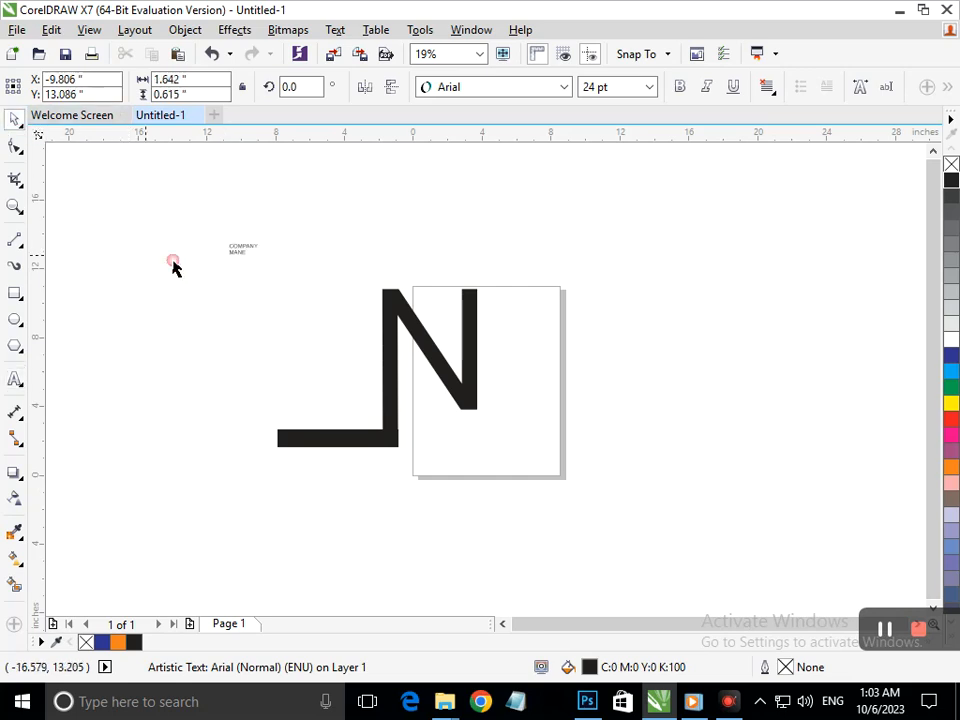
Step: Enlarge the text to about 61.5 pt beside the foot of the N and correct its second line to "NAME"
left_click_drag(228, 250, 440, 430)
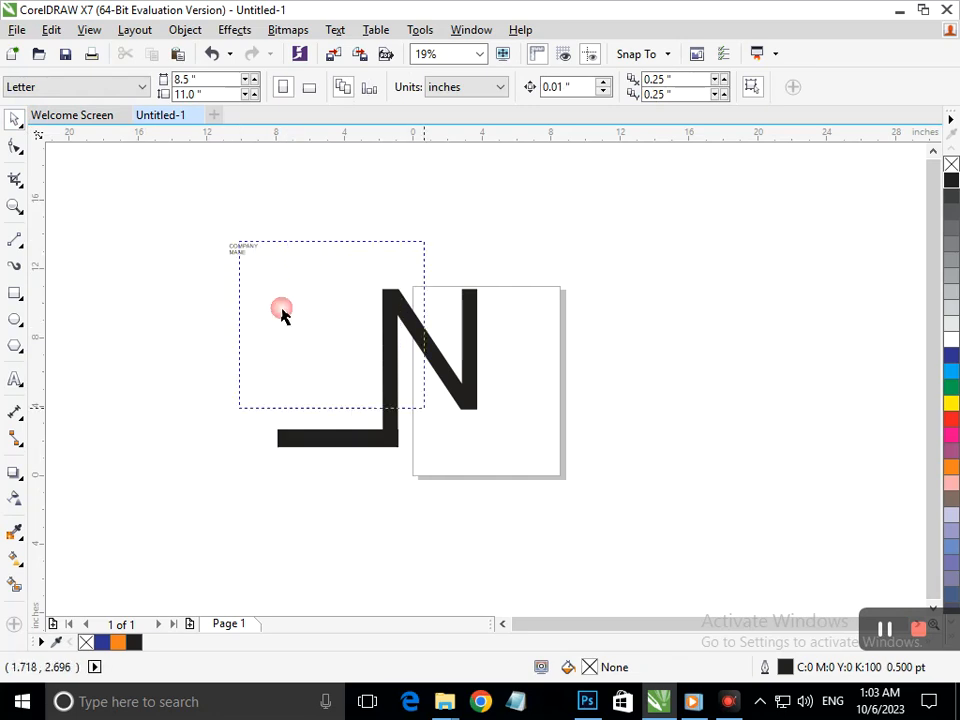
left_click_drag(238, 258, 431, 446)
double_click(429, 441)
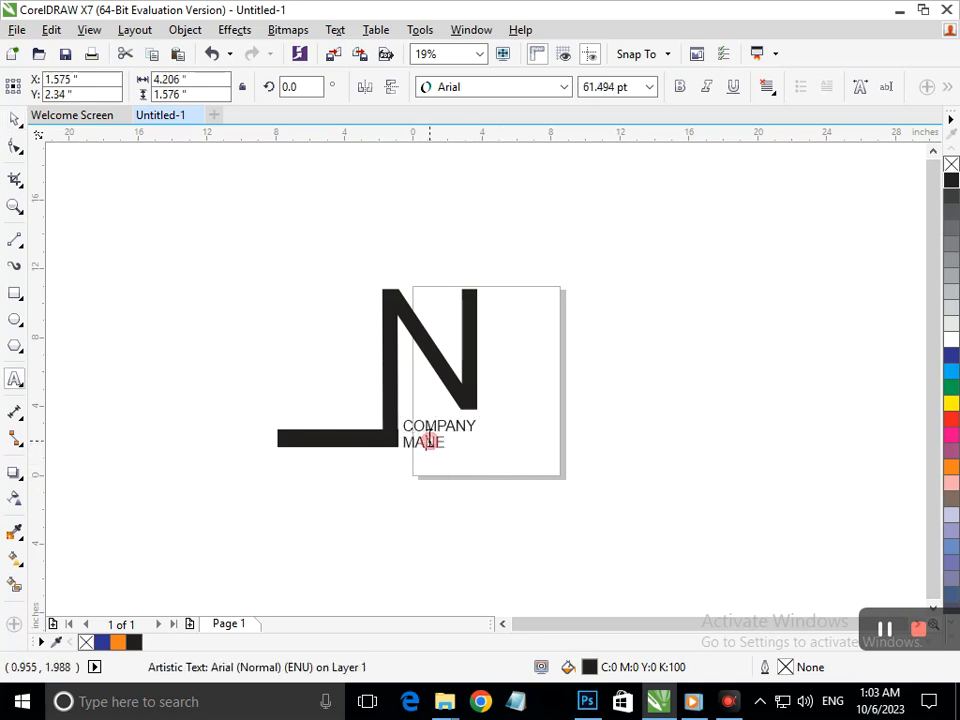
key("BackSpace")
key("BackSpace")
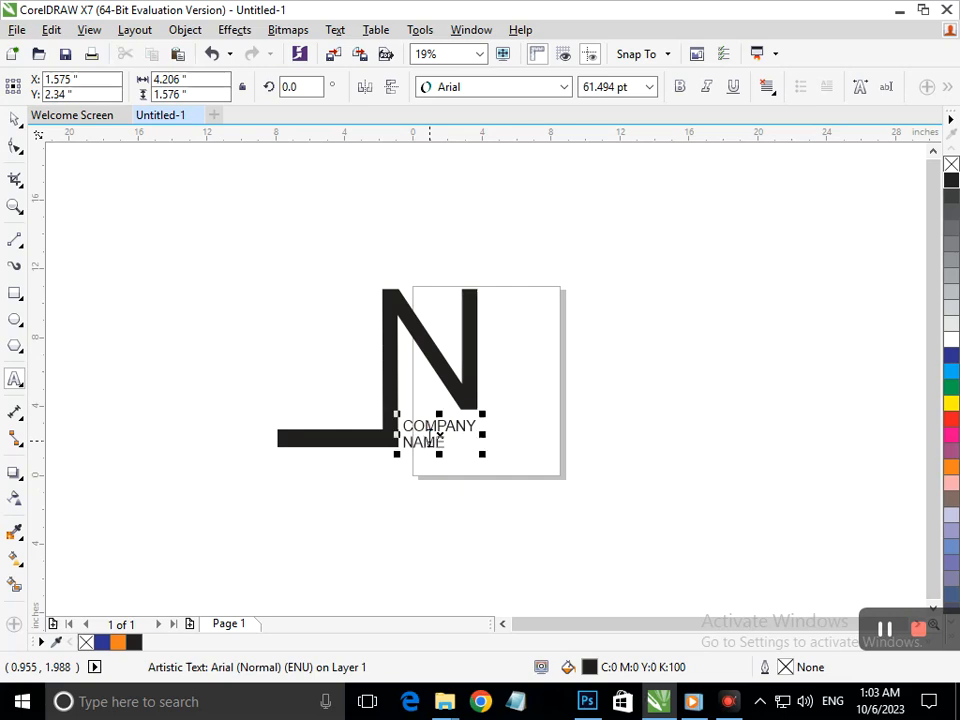
Step: Widen the letter spacing of the COMPANY NAME text with the Shape tool to a text width of about 10.65 inches
left_click(13, 147)
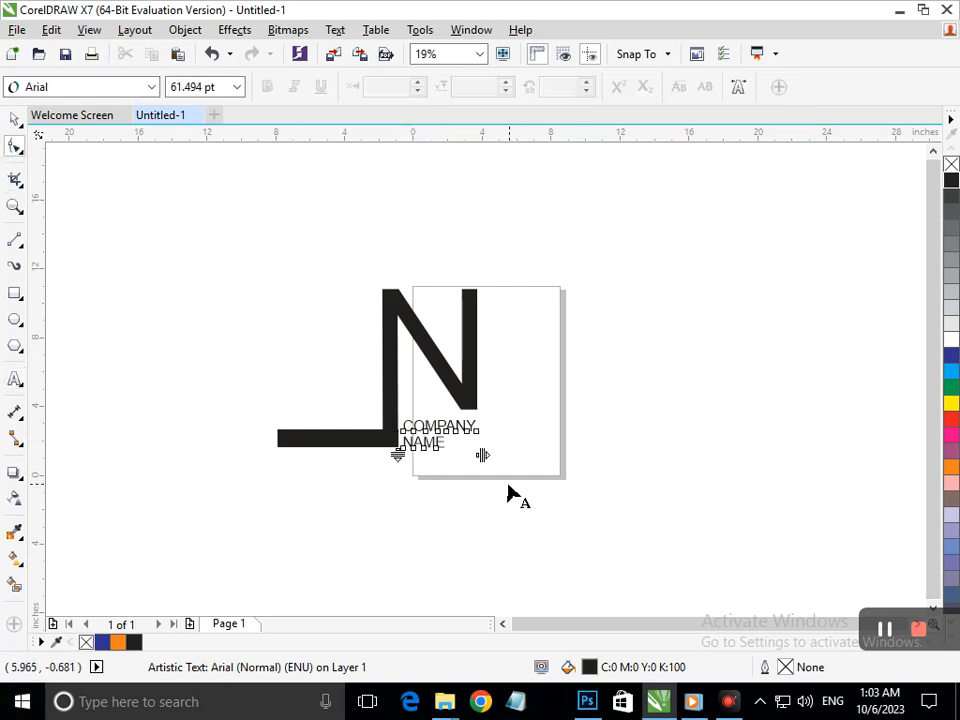
left_click_drag(482, 455, 591, 456)
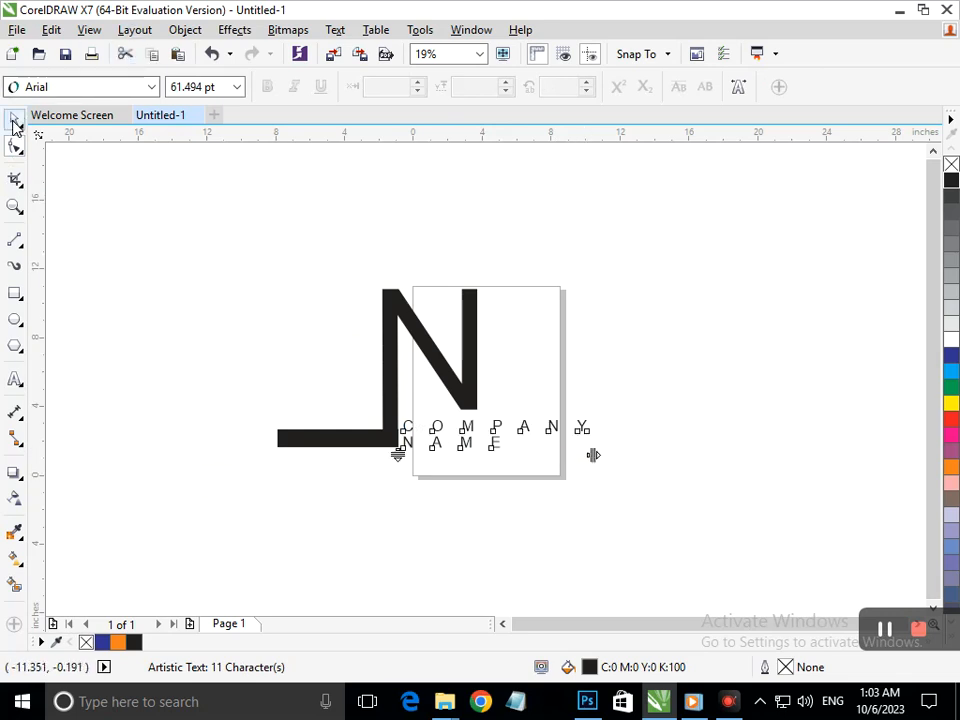
left_click(160, 363)
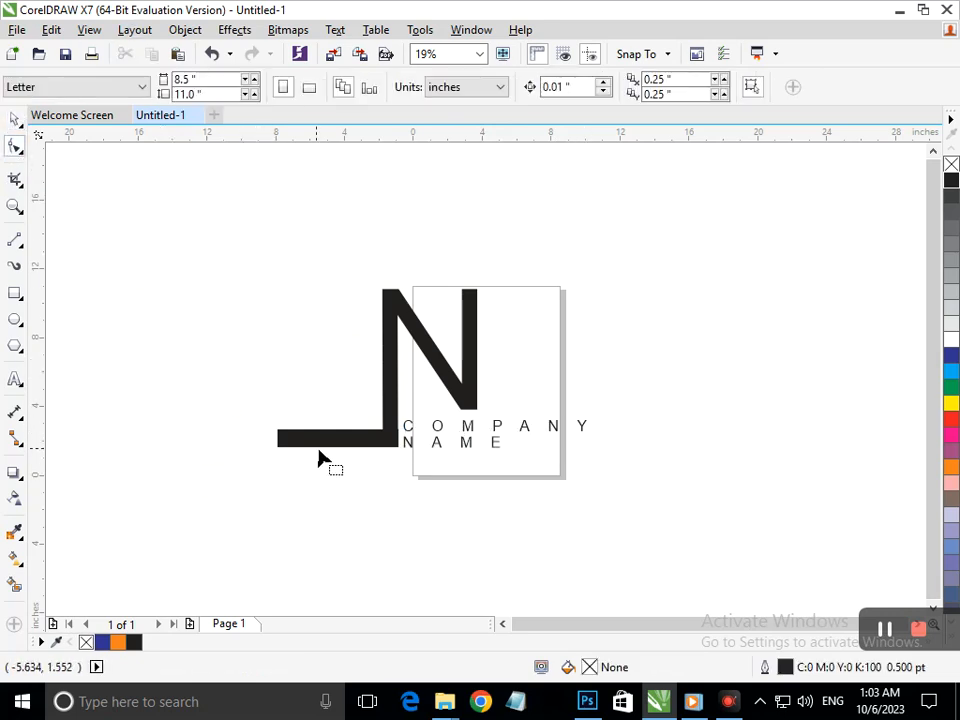
left_click(313, 442)
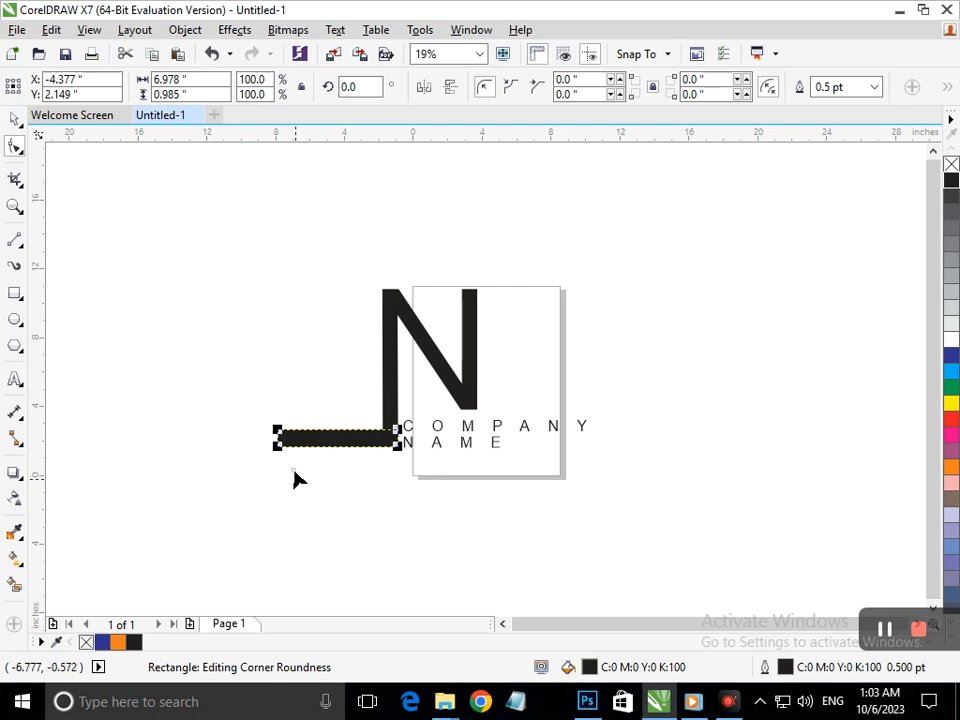
left_click_drag(299, 451, 317, 453)
left_click(290, 444)
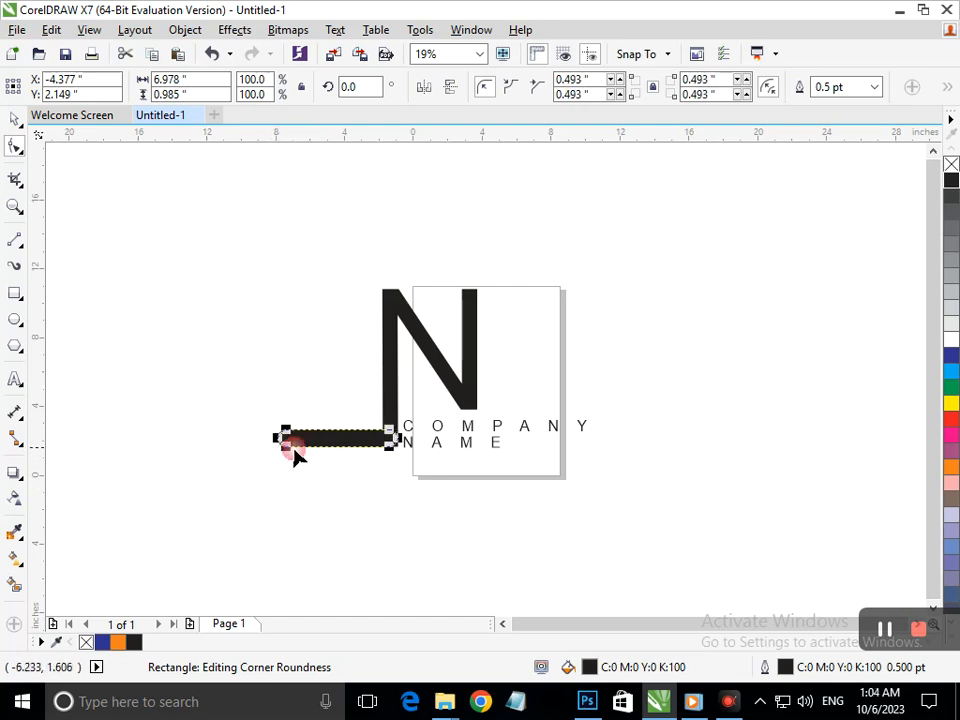
key("ctrl+z")
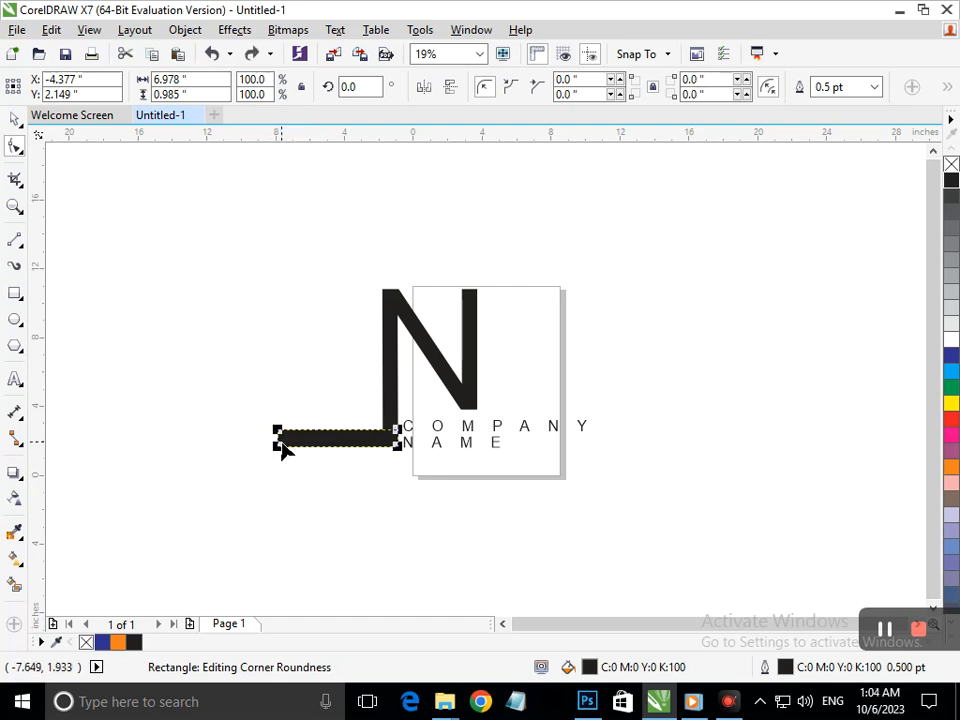
Step: Convert the horizontal bar to curves and shorten it from its left end to about 4.69 inches
key("ctrl+q")
left_click_drag(281, 450, 322, 455)
left_click(15, 118)
left_click(180, 407)
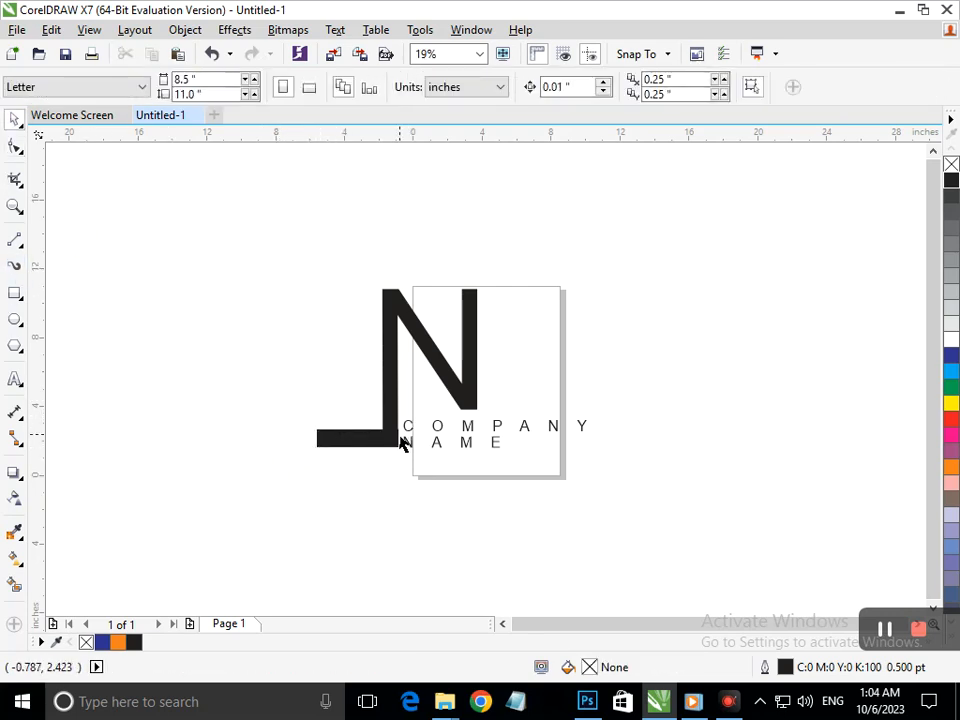
Step: Indent the word NAME with spaces so it sits roughly centred beneath COMPANY
double_click(437, 445)
left_click(405, 446)
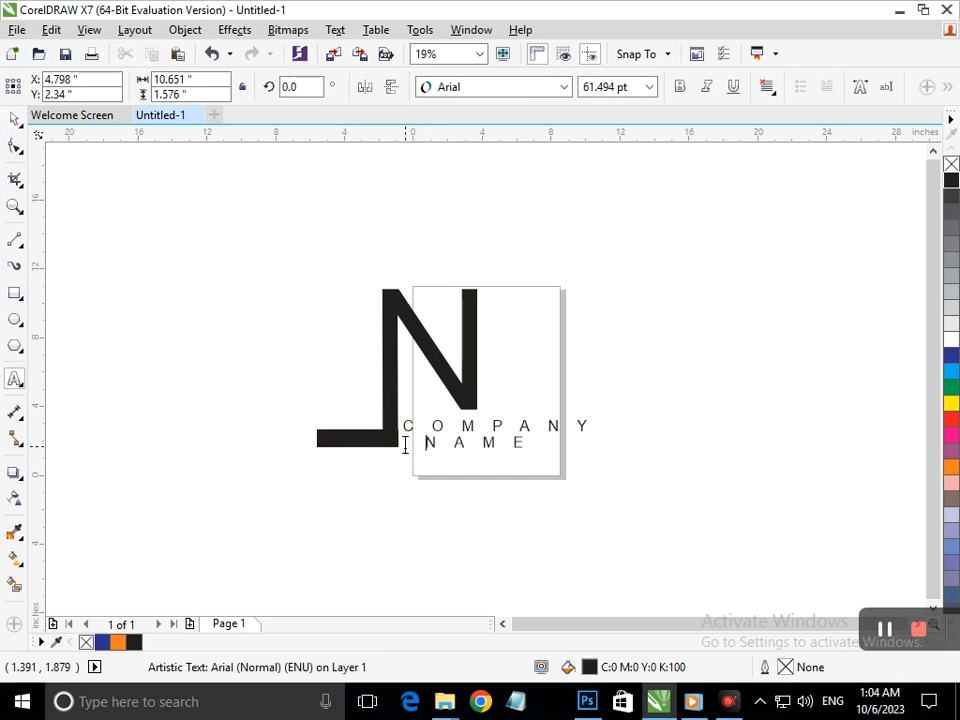
key("Escape")
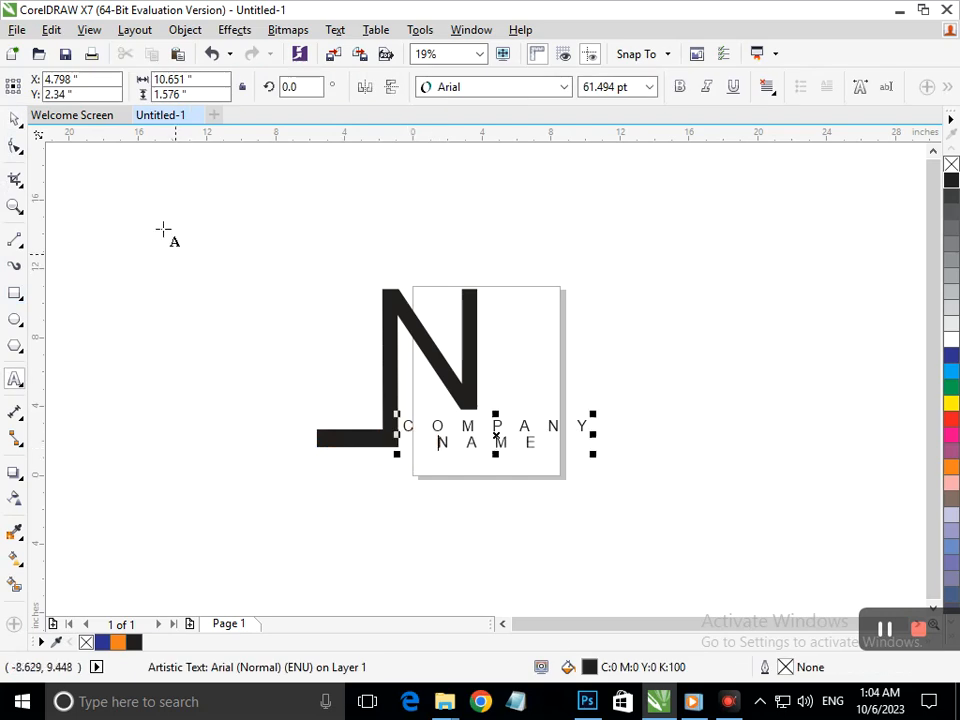
left_click(16, 120)
left_click(318, 390)
Step: Select the N, the bar and the text together and move the whole logo off the page, up and to the left
left_click_drag(240, 253, 557, 424)
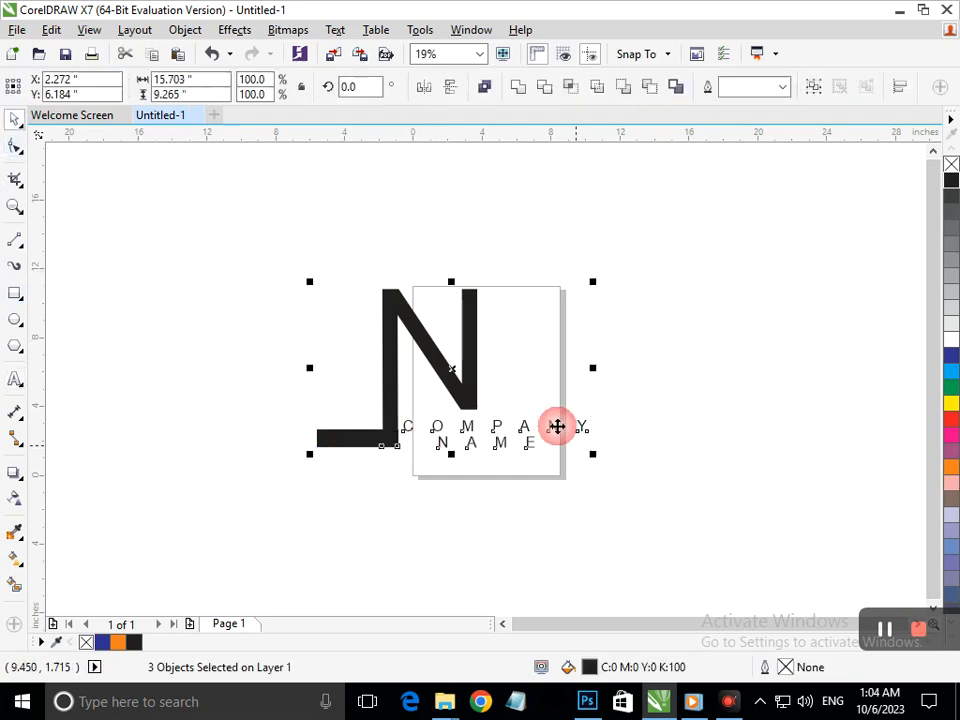
left_click(489, 419)
left_click_drag(268, 256, 659, 527)
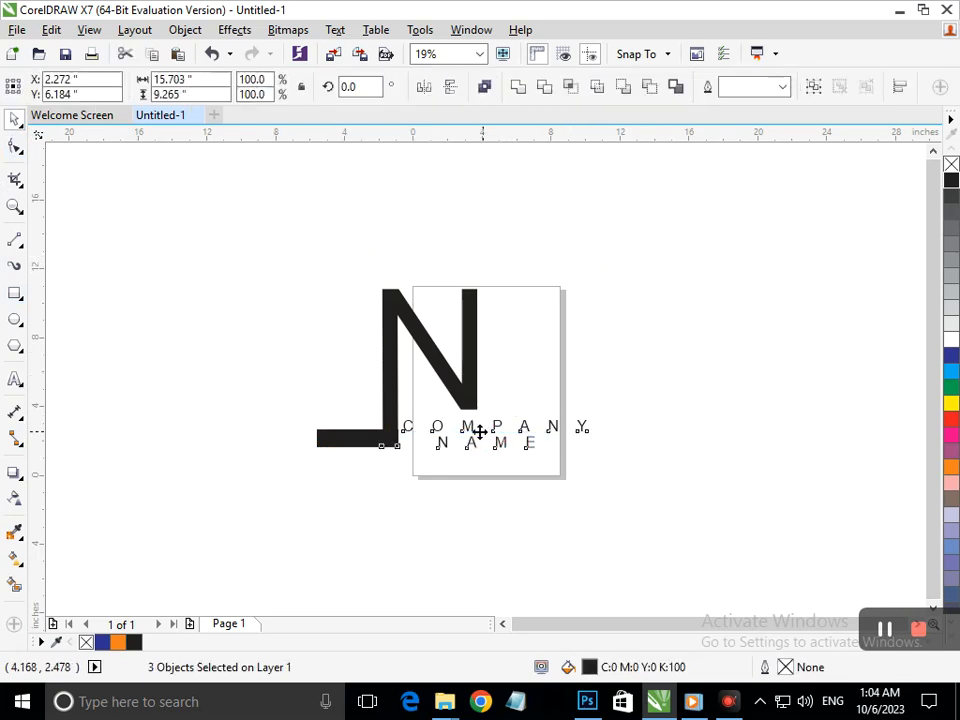
left_click_drag(485, 432, 238, 342)
scroll(425, 399, "down", 1)
left_click_drag(349, 350, 205, 292)
left_click(110, 213)
key("F2")
left_click_drag(107, 210, 300, 334)
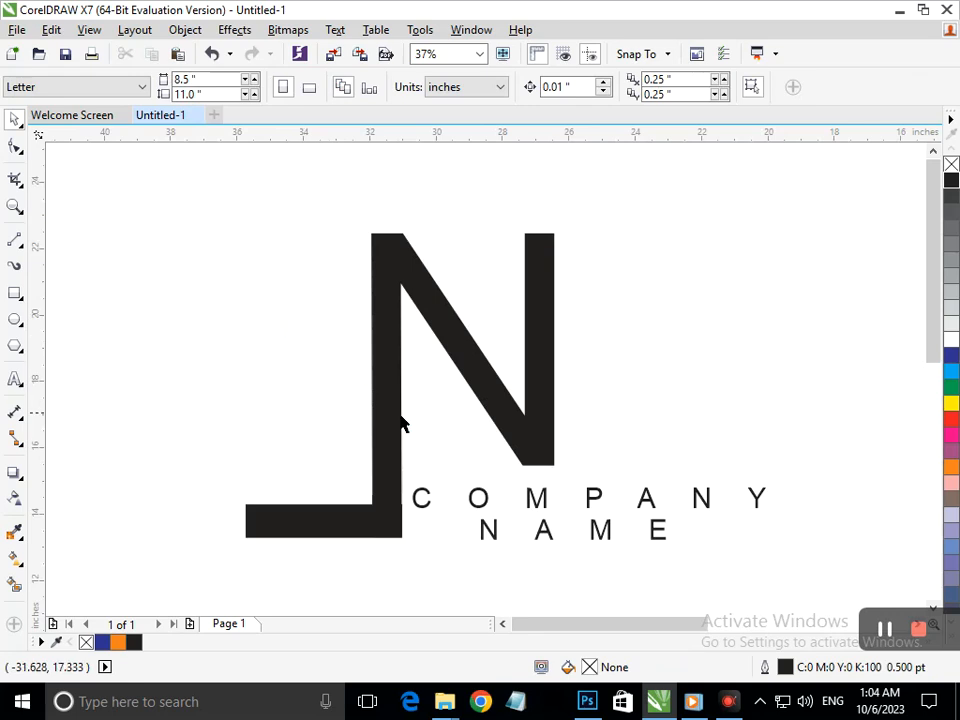
Step: Colour only the word COMPANY in the text blue (C:100 M:100 Y:0 K:0)
double_click(538, 511)
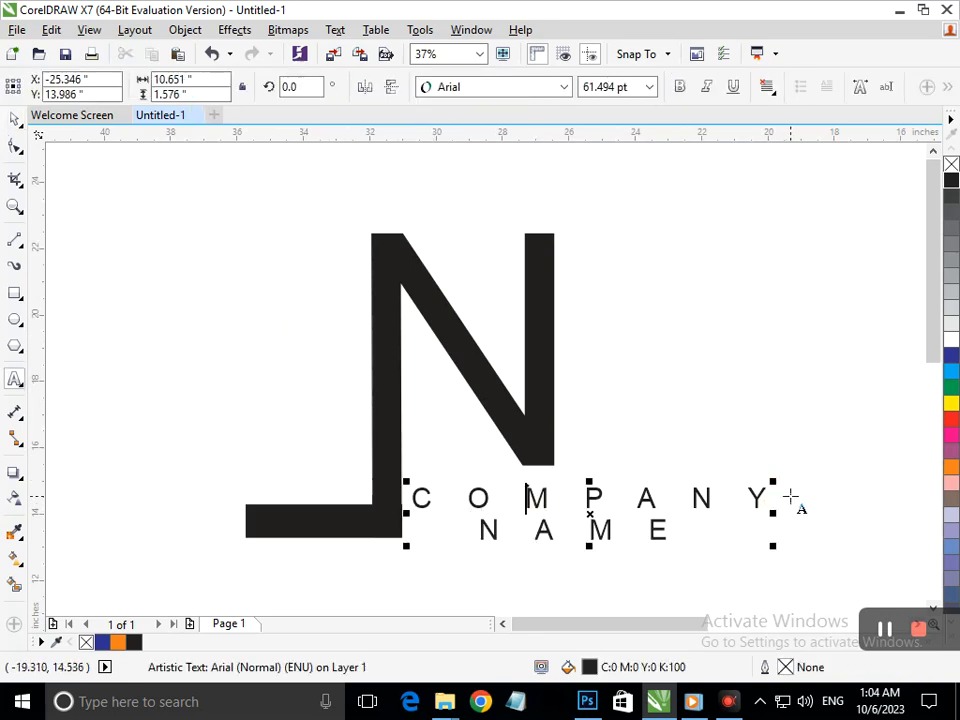
left_click_drag(769, 497, 373, 497)
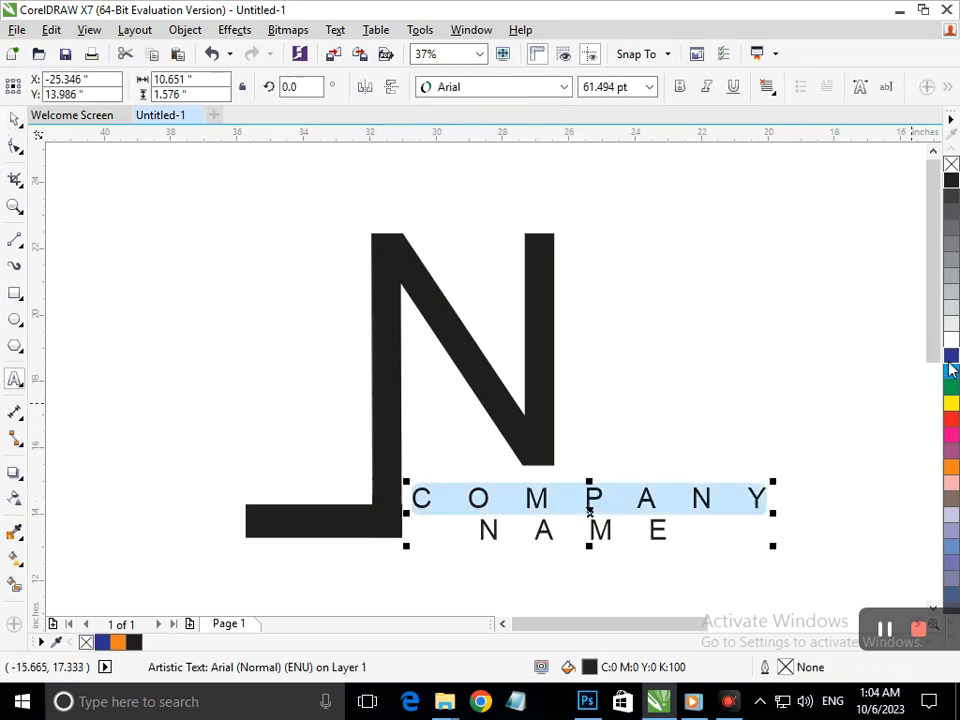
left_click(950, 364)
left_click(15, 119)
left_click(638, 557)
Step: Colour the word NAME orange (C:0 M:60 Y:100 K:0), both fill and outline
left_click(657, 531)
left_click_drag(667, 532, 485, 534)
left_click(951, 468)
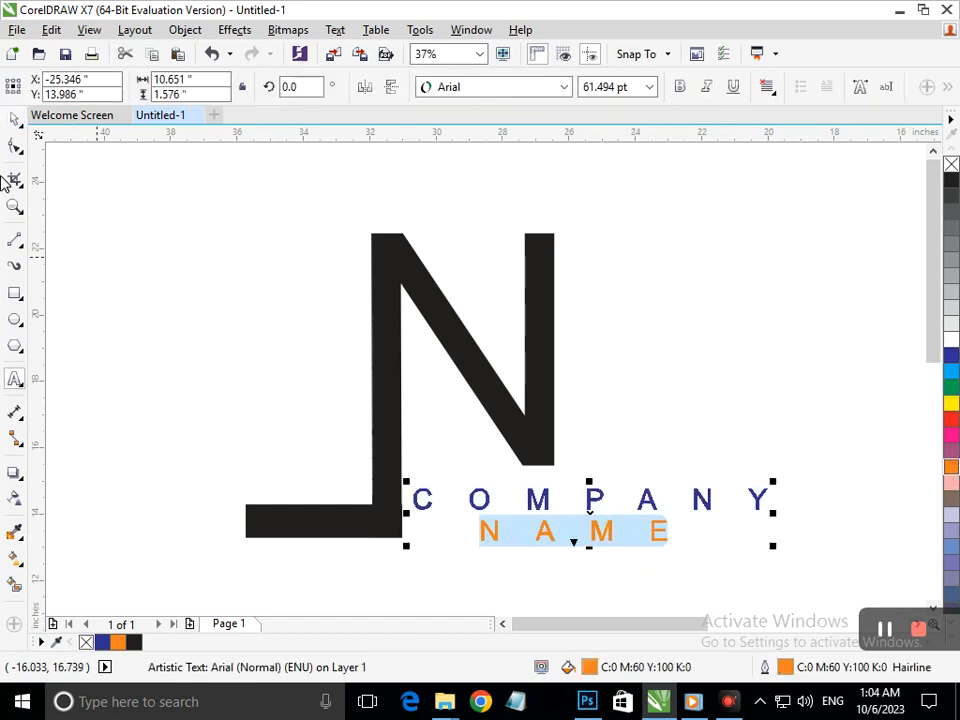
left_click(17, 121)
left_click(62, 228)
Step: Recolour the large N shape orange to match the word NAME
left_click(474, 388)
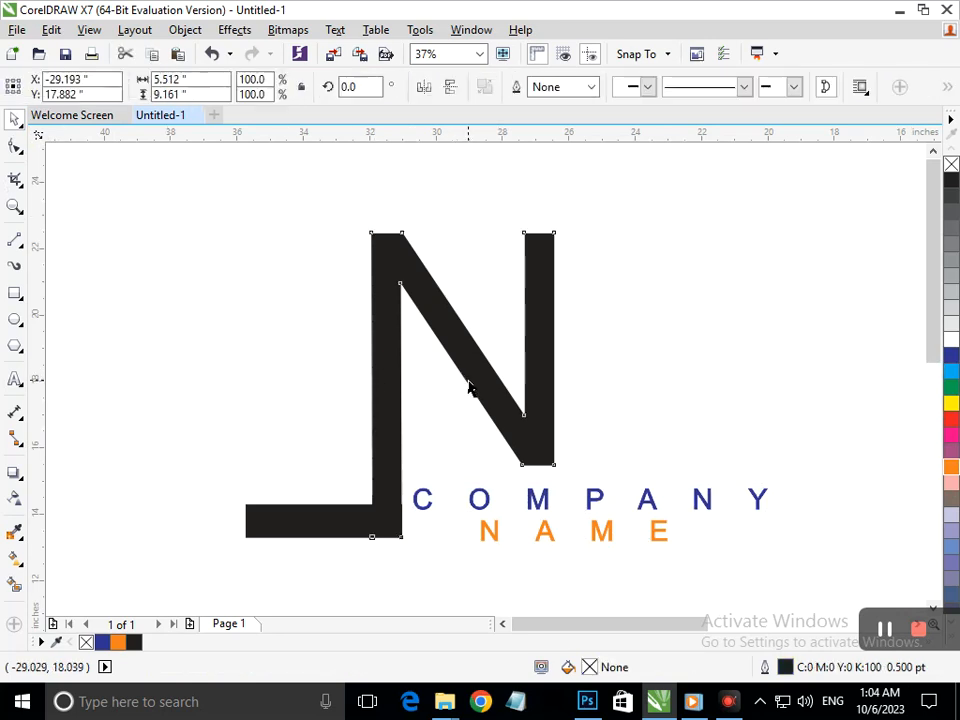
left_click(952, 469)
left_click(707, 407)
Step: Recolour the horizontal bar at the foot of the N blue, both fill and outline
left_click(375, 528)
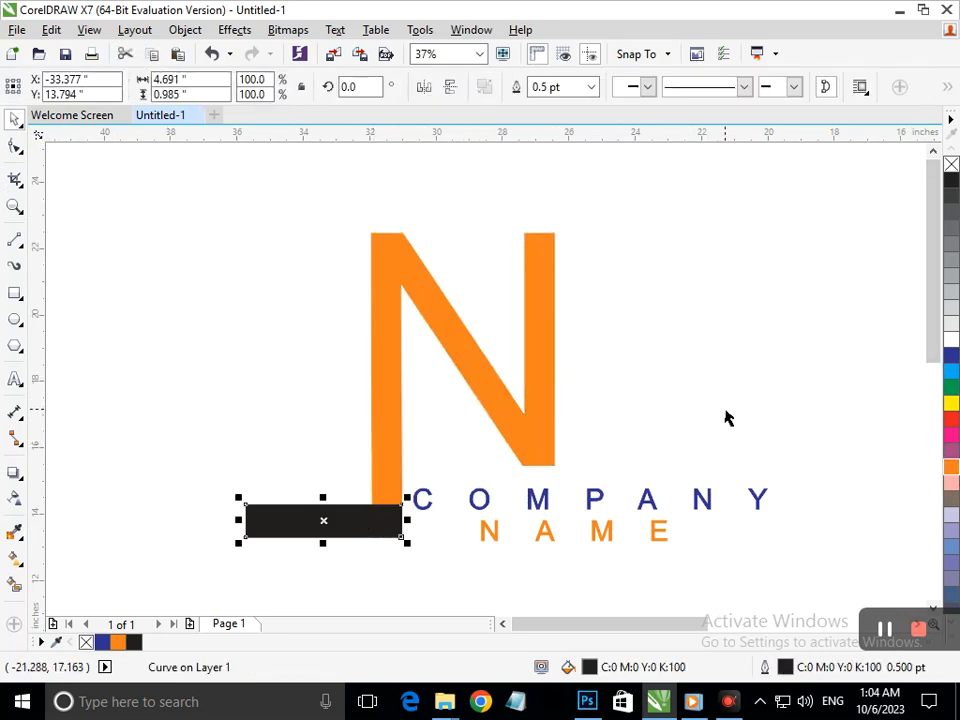
left_click(952, 365)
left_click(686, 360)
Step: Select the horizontal bar together with the N and make both orange, fill and outline
left_click(343, 536)
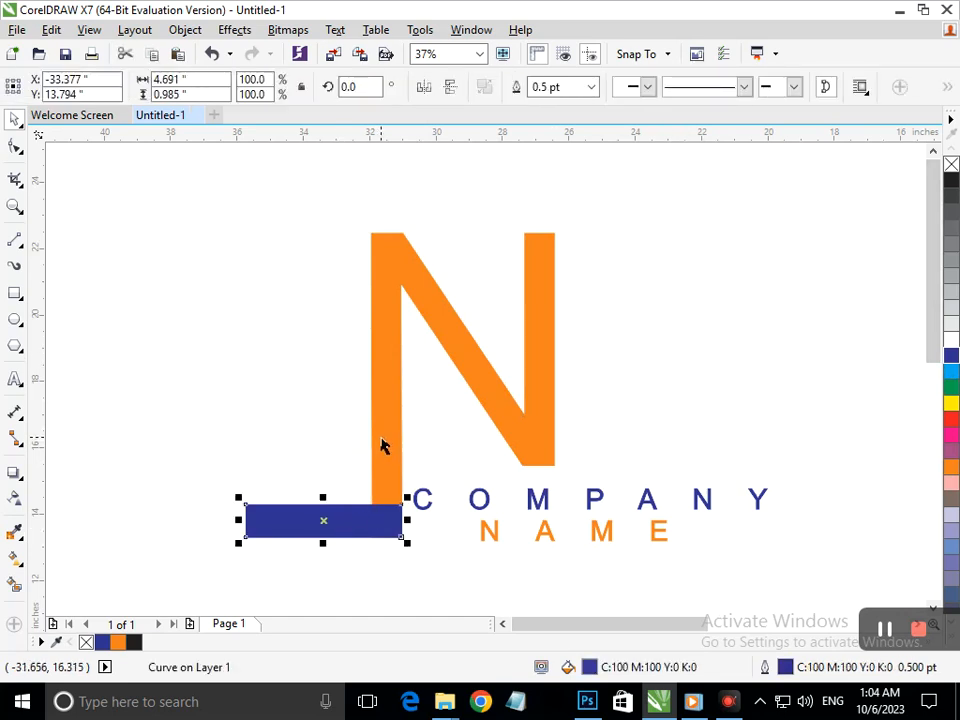
left_click(406, 437, "shift")
left_click(945, 472)
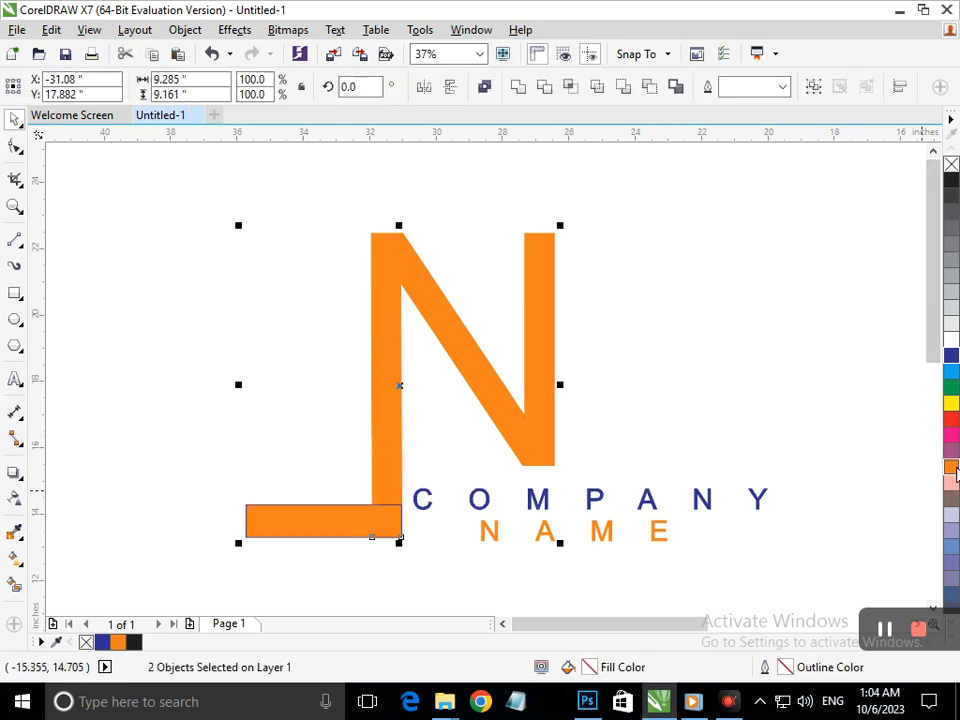
left_click(713, 428)
Step: Weld the horizontal bar and the N into a single shape
left_click(328, 532)
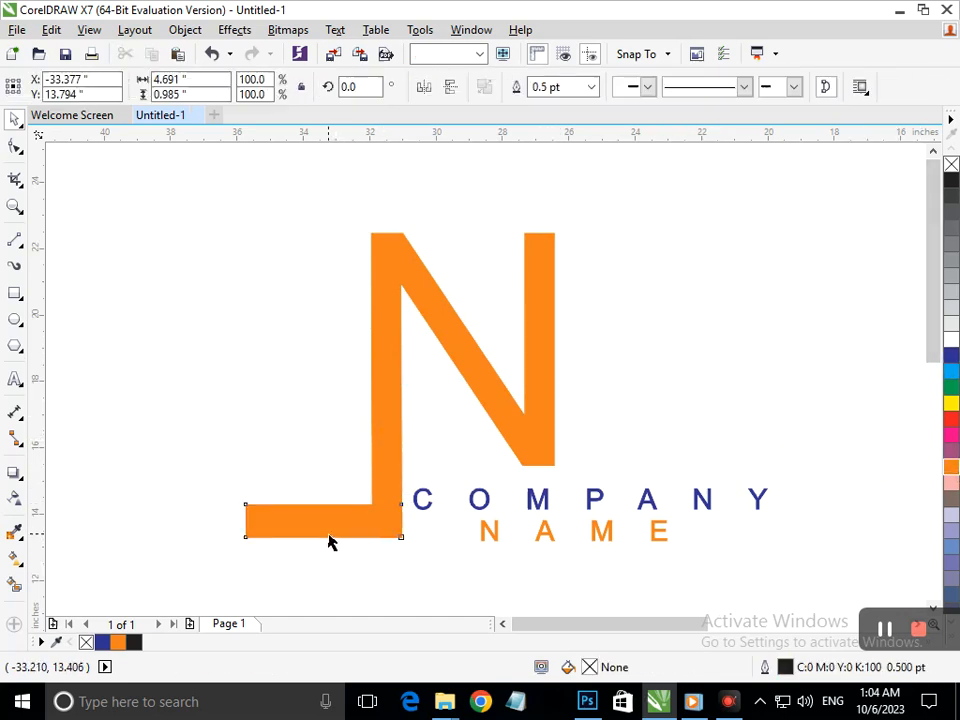
left_click(396, 435, "shift")
left_click(512, 88)
left_click(701, 336)
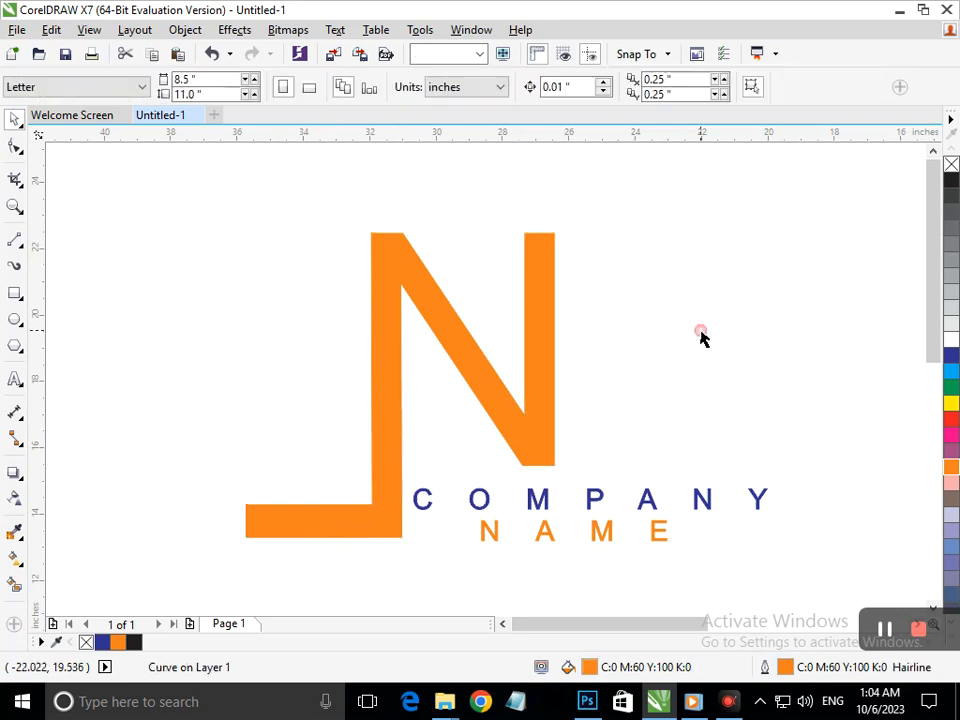
Step: Shift the COMPANY NAME text slightly right to leave a gap beside the foot of the N
scroll(476, 418, "down", 3)
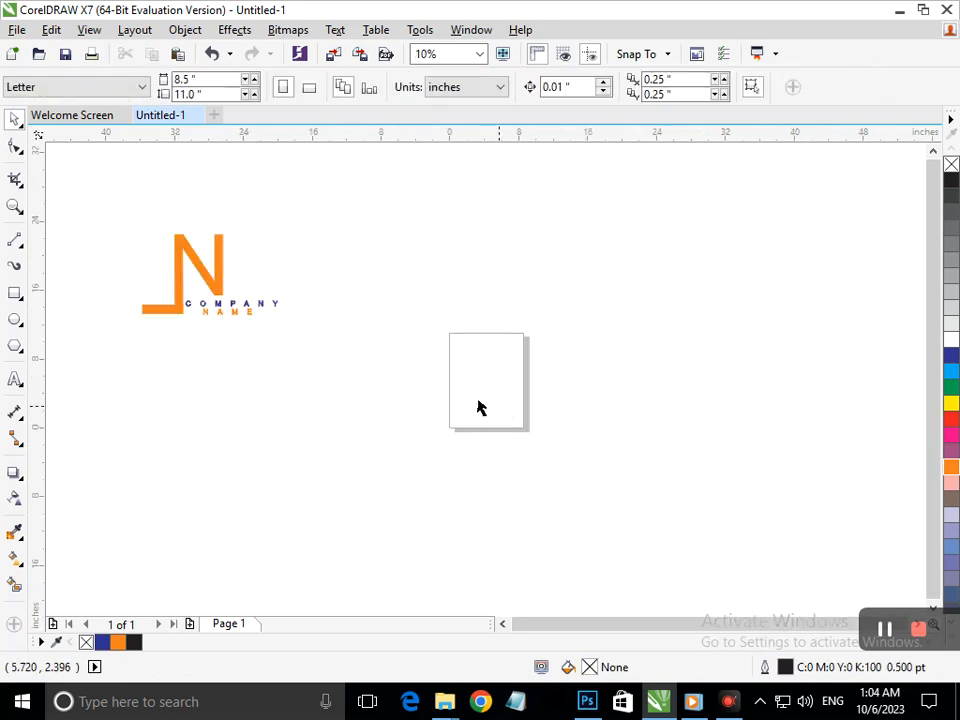
left_click_drag(104, 221, 298, 334)
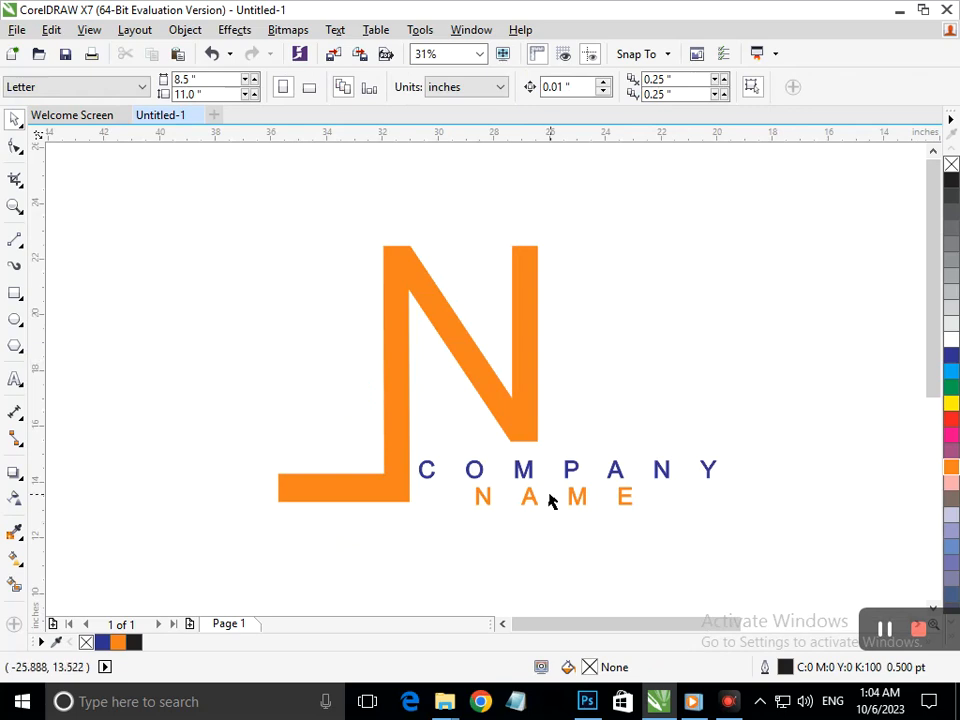
left_click(531, 483)
left_click_drag(478, 480, 488, 479)
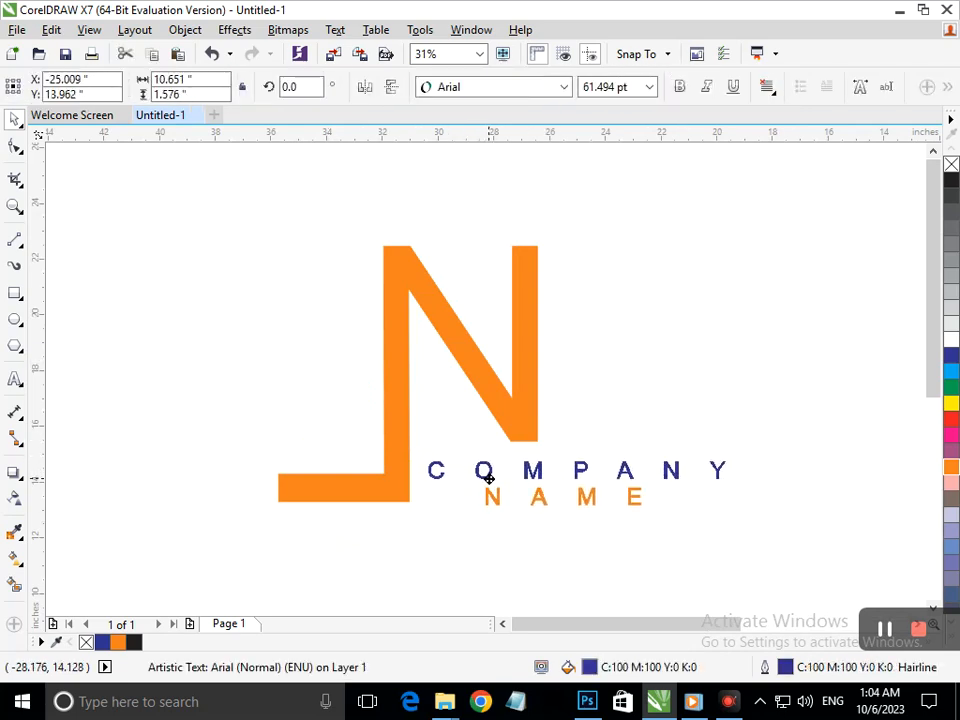
Step: Tighten the letter spacing of the COMPANY NAME text with the Shape tool, then deselect it
left_click(22, 148)
left_click_drag(682, 511, 593, 514)
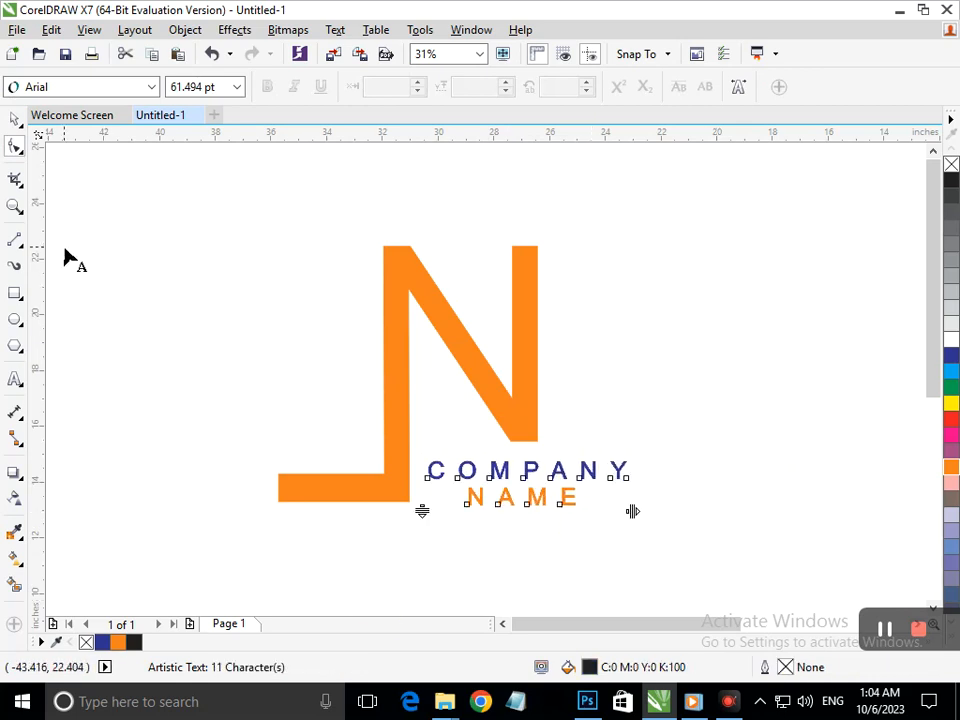
left_click(15, 118)
left_click(75, 242)
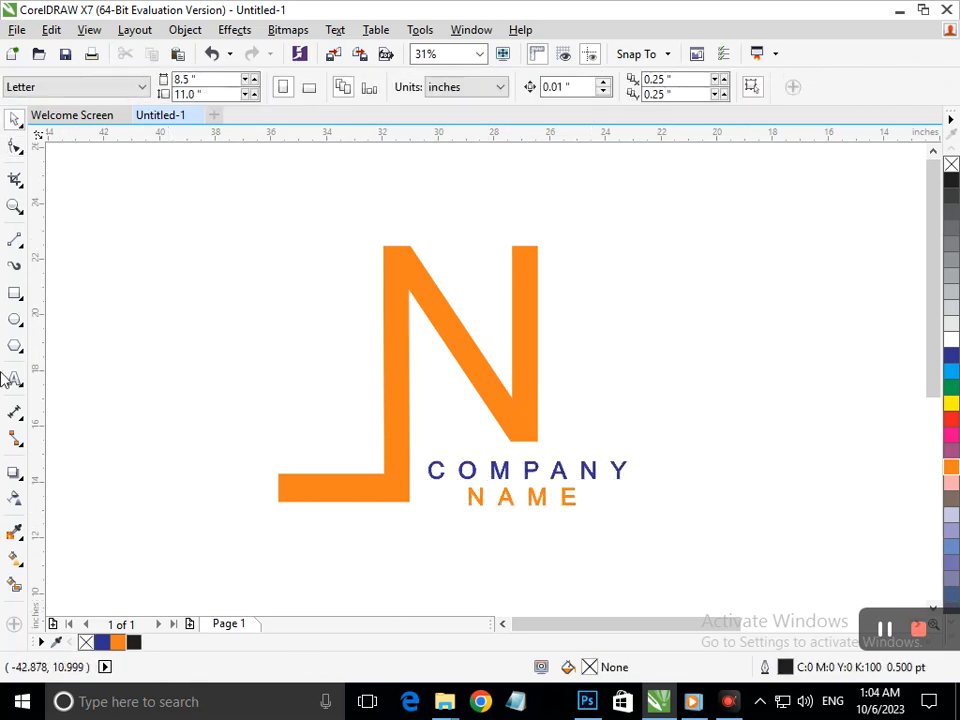
Step: Convert the outer end edge of the N's foot bar to a curve and bulge it outward into a rounded end
left_click(15, 146)
left_click(293, 497)
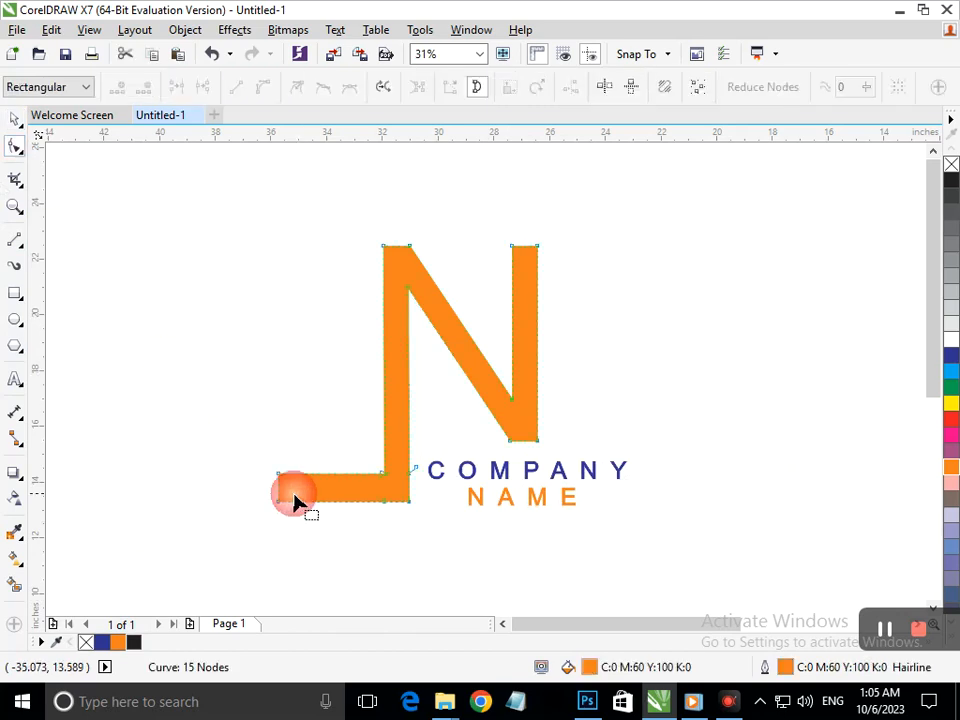
left_click(280, 492)
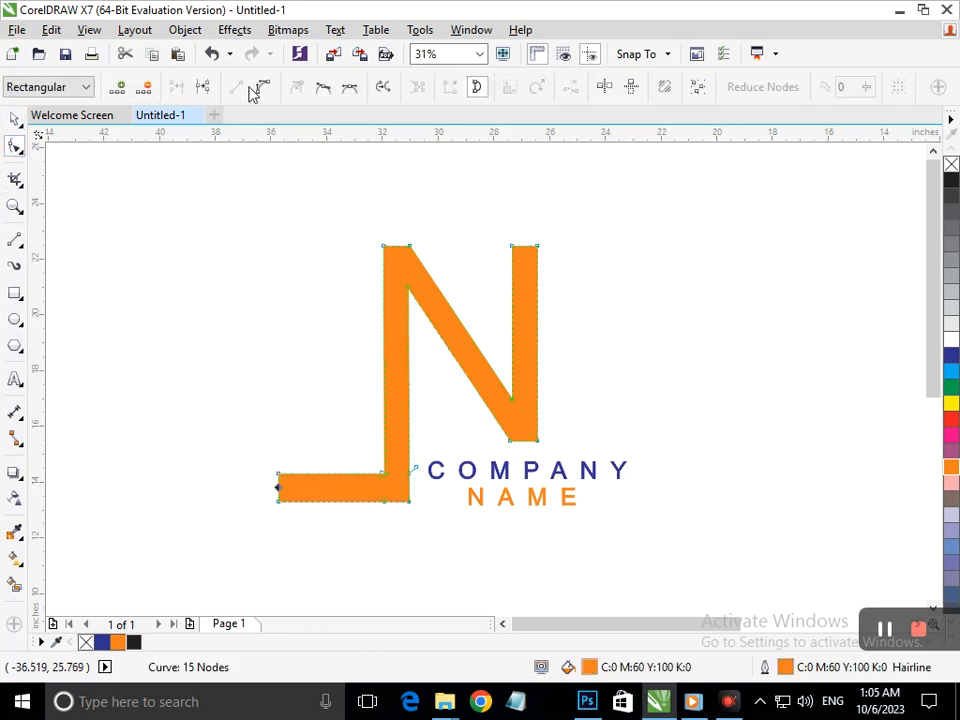
scroll(313, 527, "up", 5)
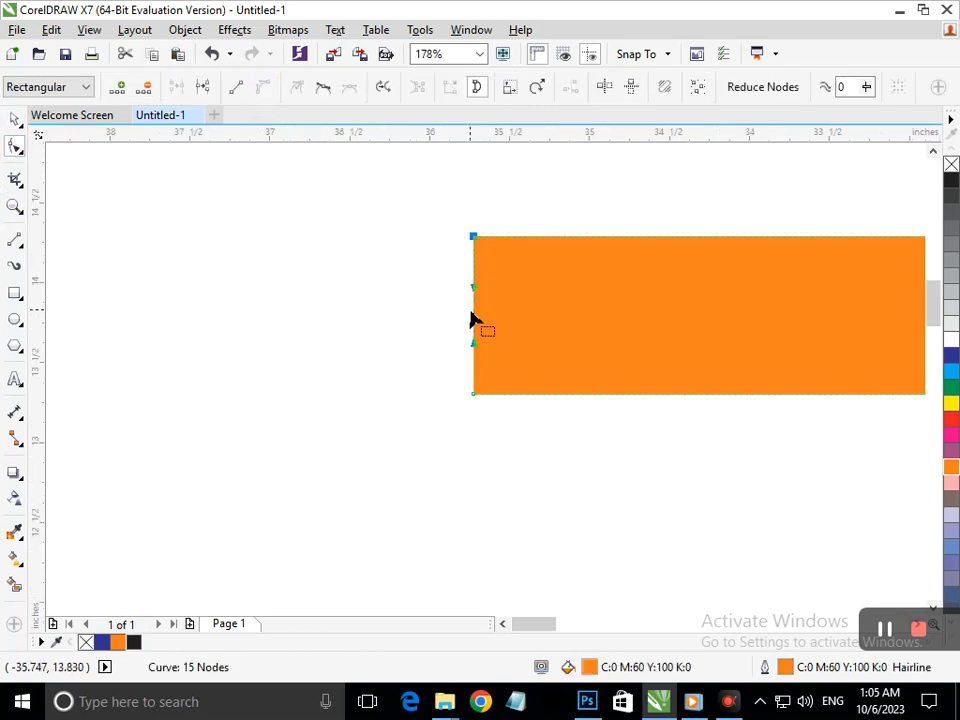
left_click_drag(474, 318, 448, 322)
scroll(330, 526, "down", 5)
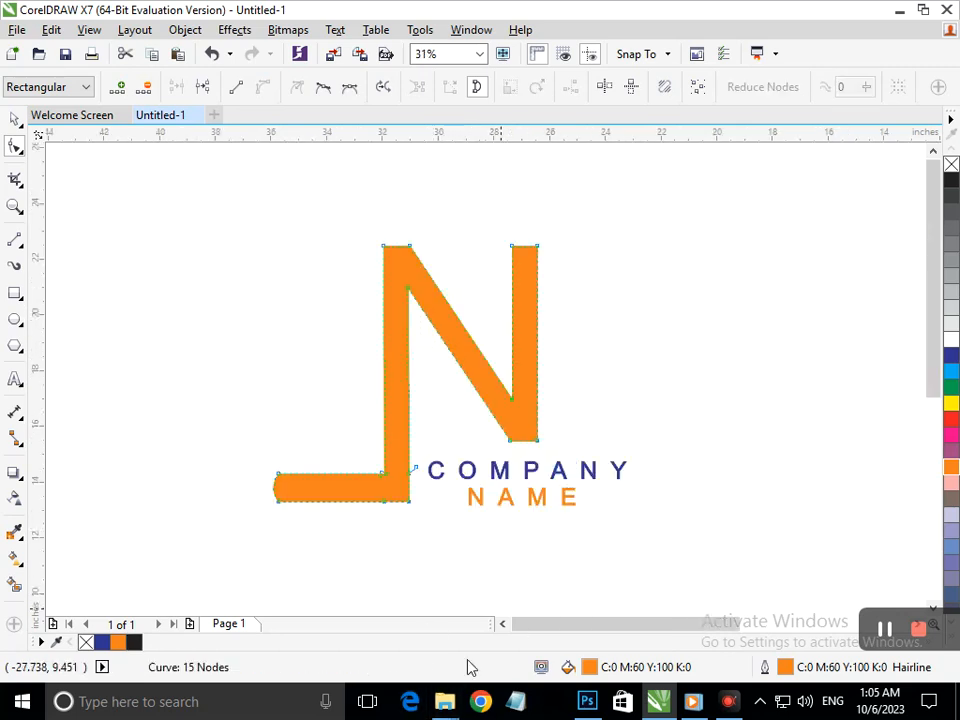
Step: Convert the top edge of the N's right stem to a curve and bulge it upward into a rounded cap
key("F2")
left_click_drag(495, 208, 572, 311)
left_click(437, 320)
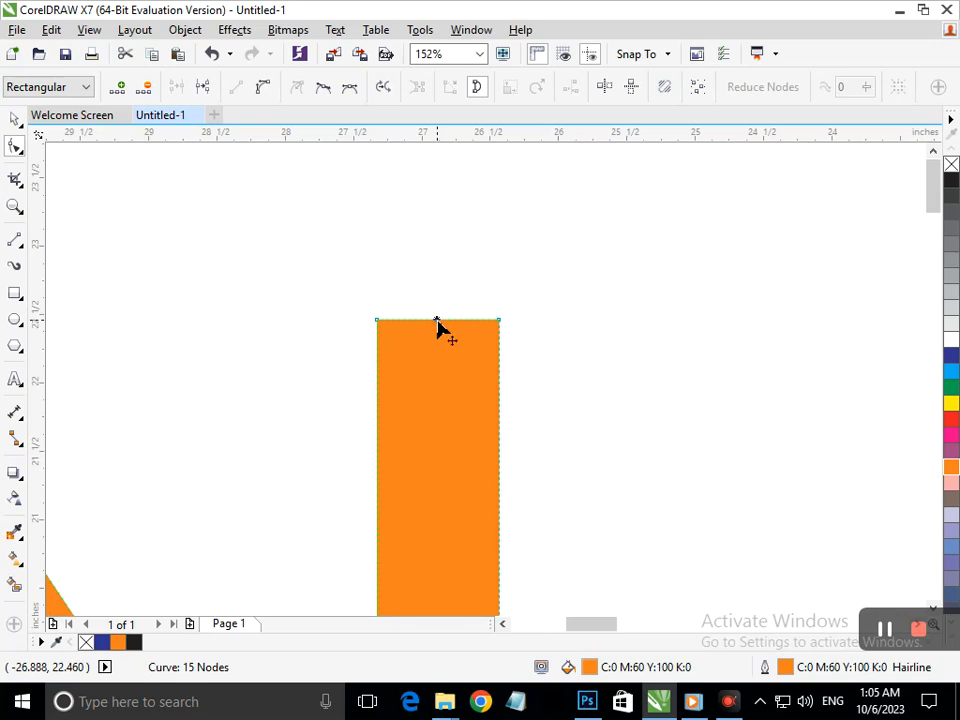
left_click(265, 88)
left_click(435, 349)
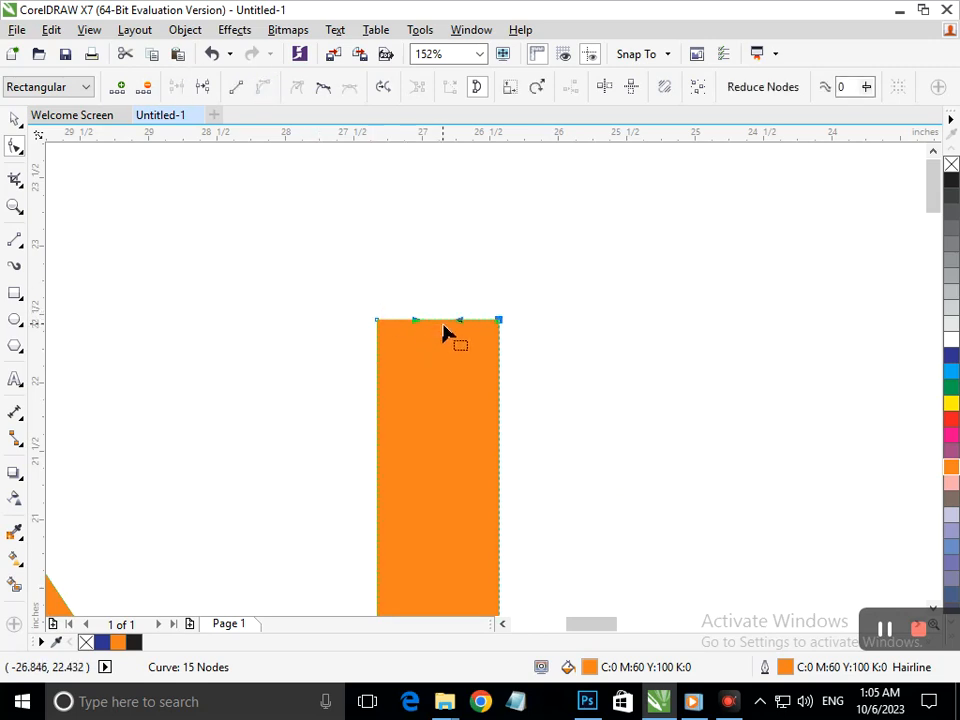
left_click_drag(442, 321, 435, 281)
key("F3")
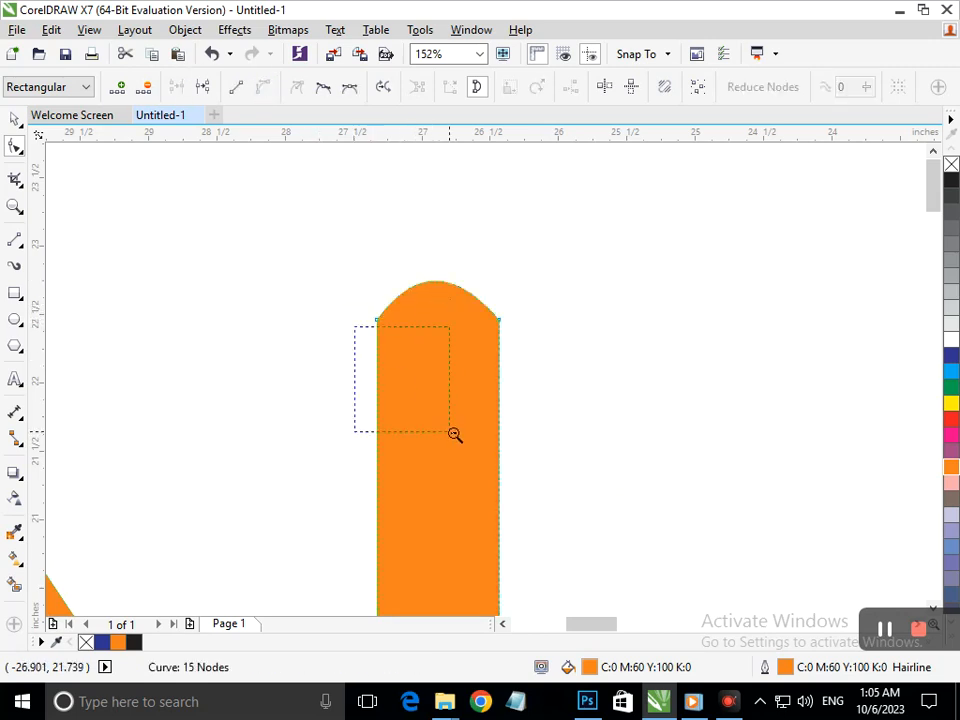
left_click(15, 119)
left_click(161, 242)
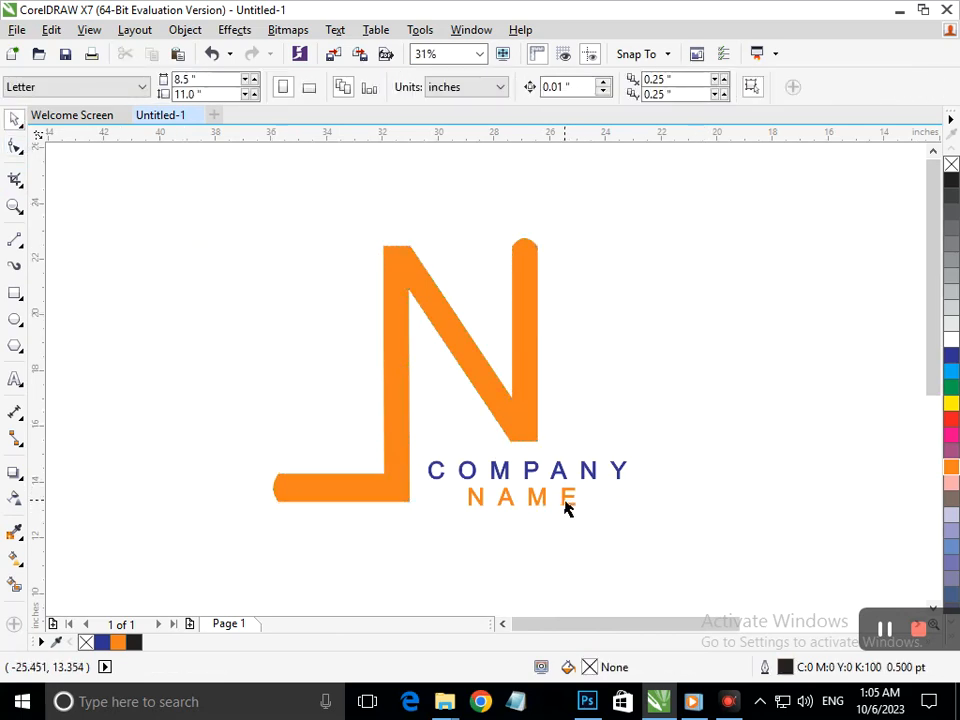
Step: Make the COMPANY NAME text bold and deselect it
left_click(563, 499)
left_click(679, 89)
left_click(658, 259)
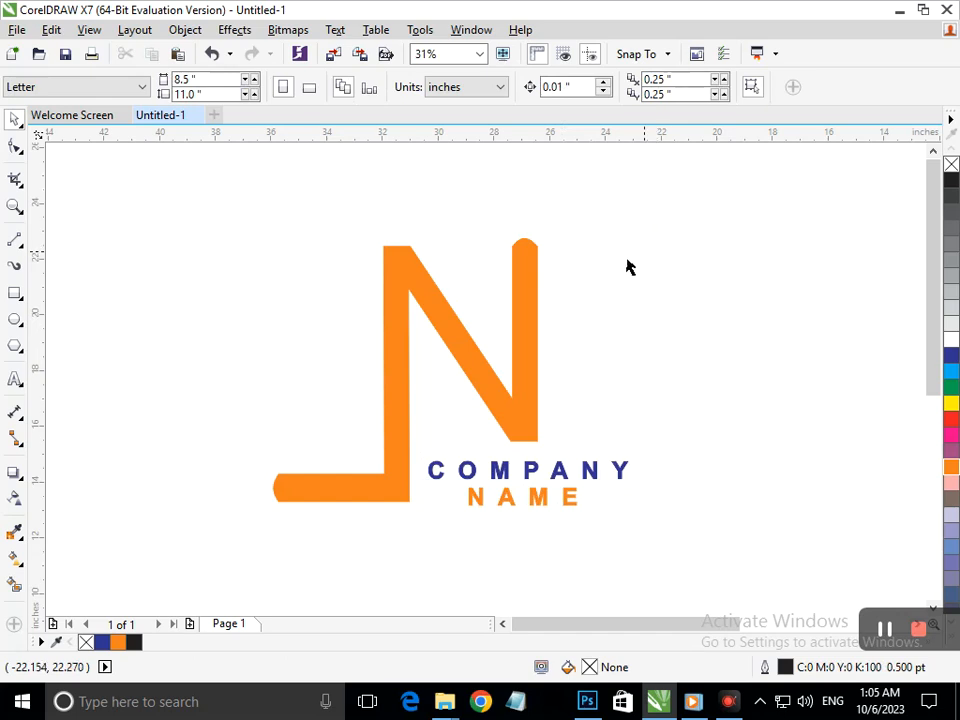
Step: Apply a one-step inside contour to the orange N shape with an offset of about 0.288 inches
left_click(516, 440)
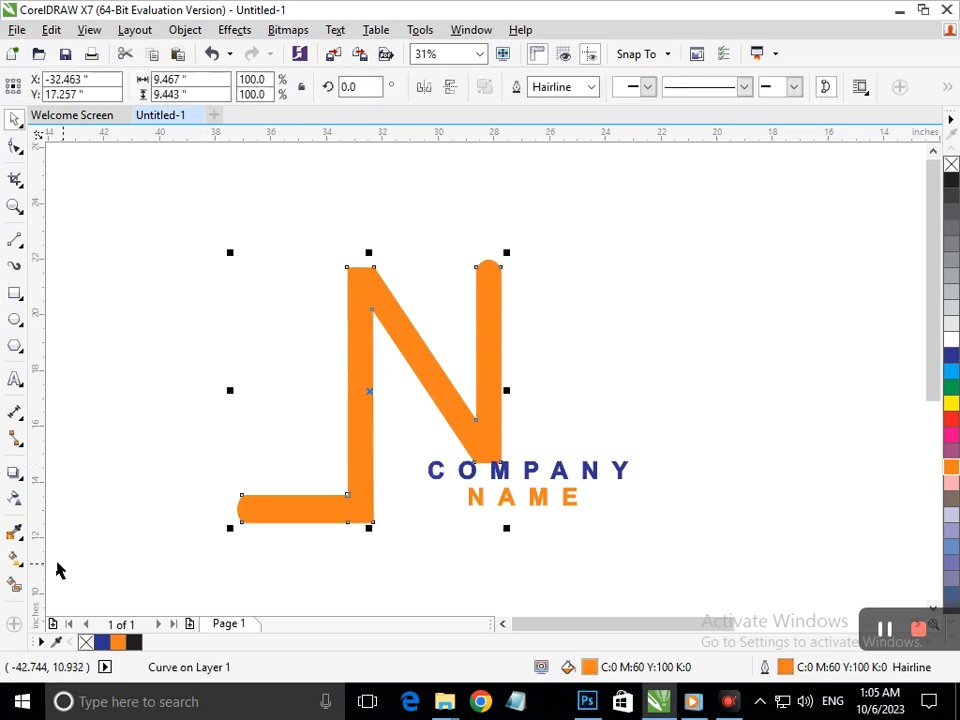
left_click(22, 485)
left_click(62, 491)
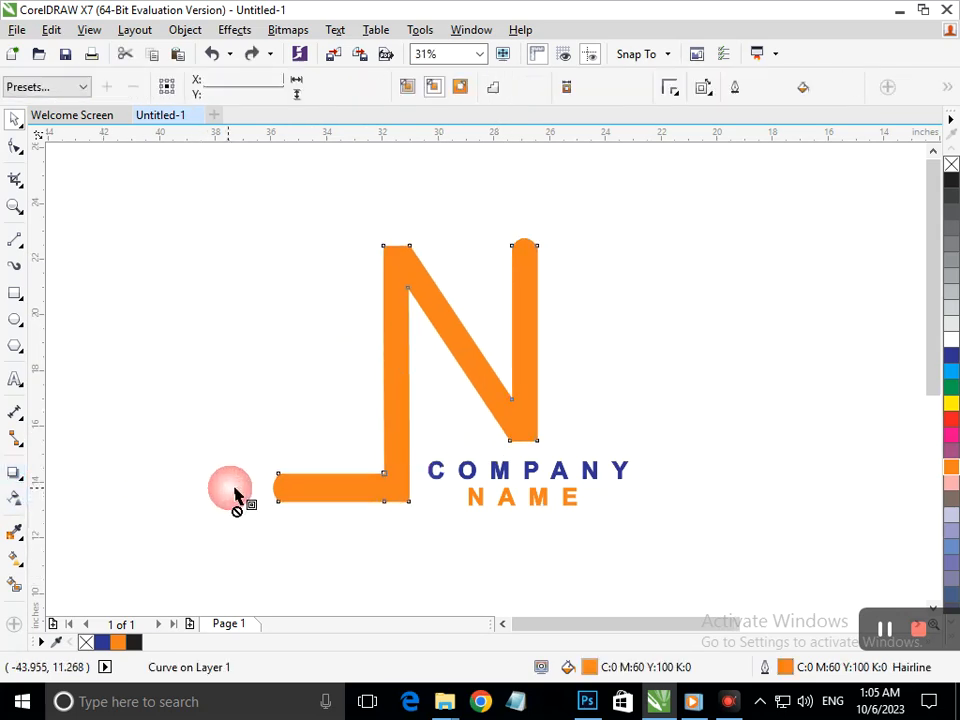
left_click_drag(277, 508, 311, 499)
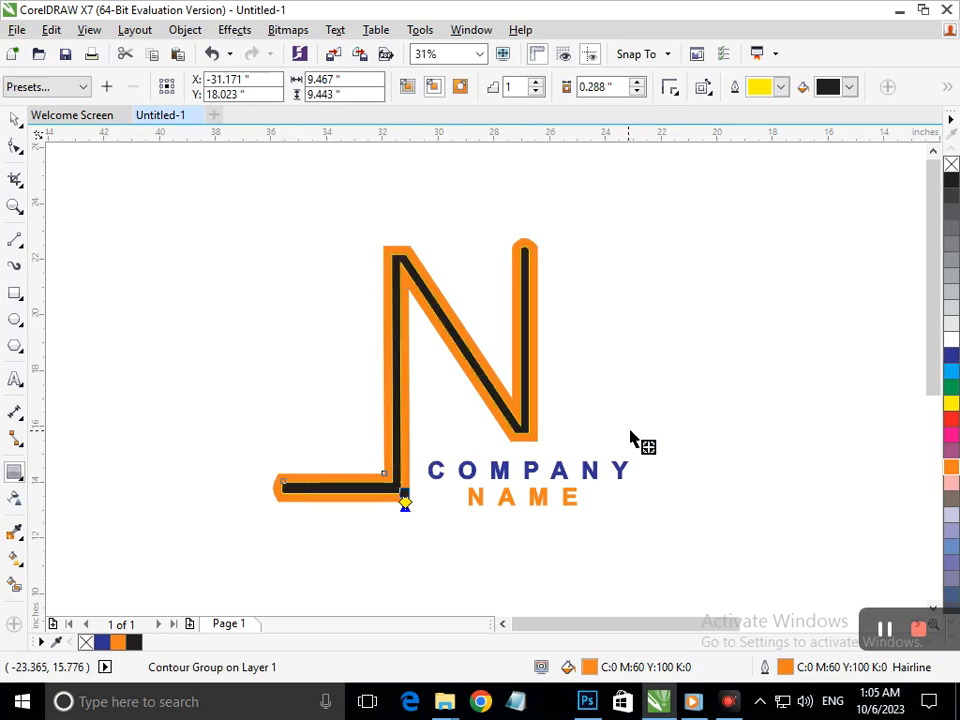
left_click(951, 355)
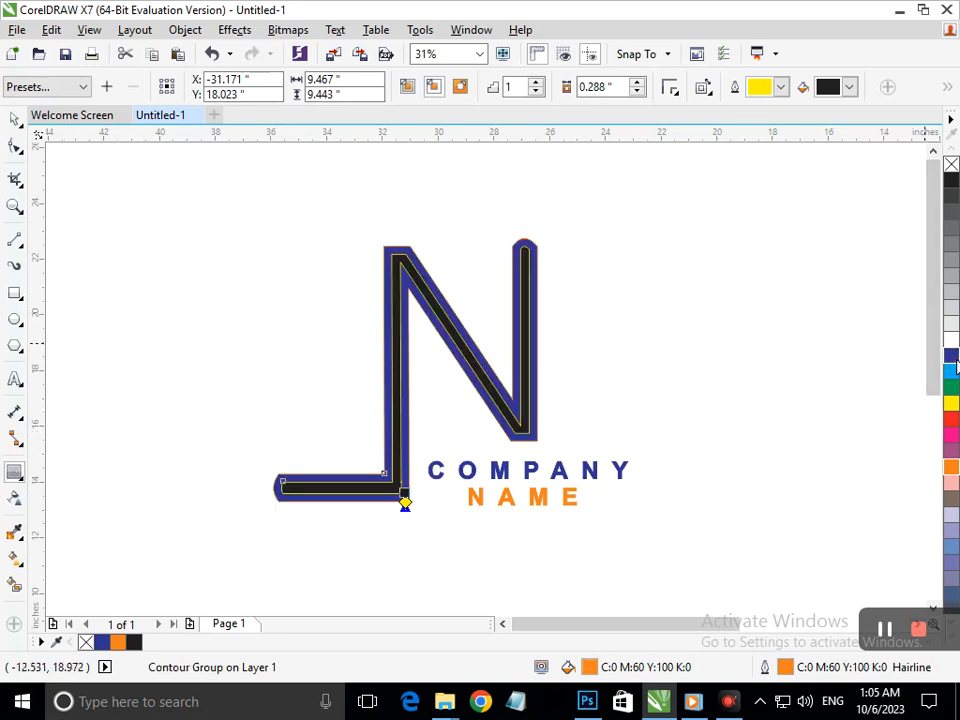
key("ctrl+z")
key("ctrl+z")
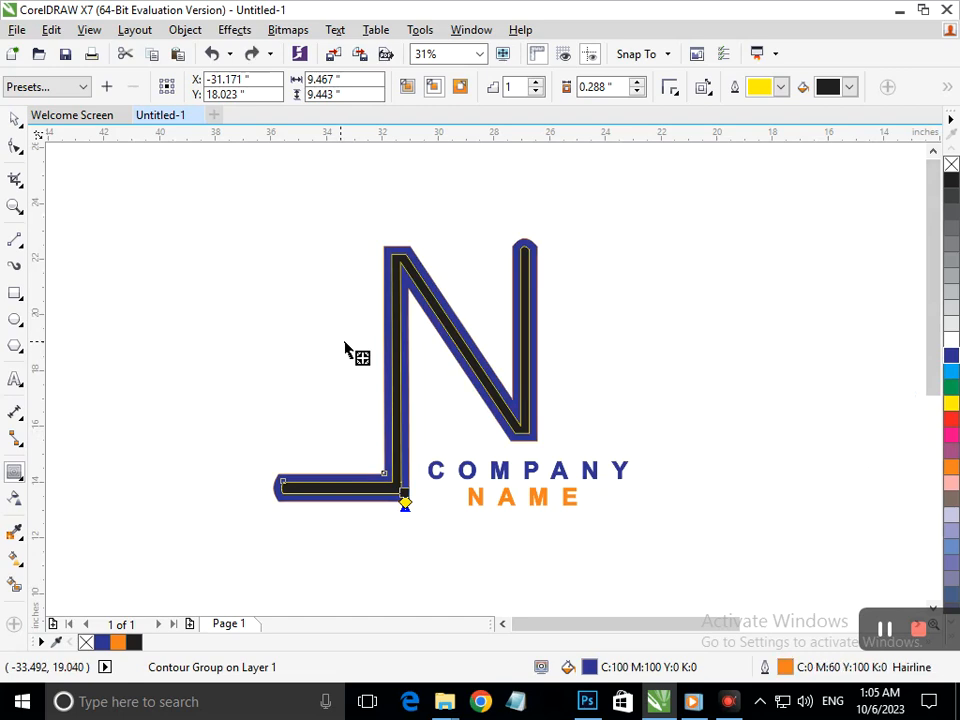
Step: Select the contoured N and break the contour group apart so the inner line is a separate shape
left_click(14, 120)
left_click(483, 399)
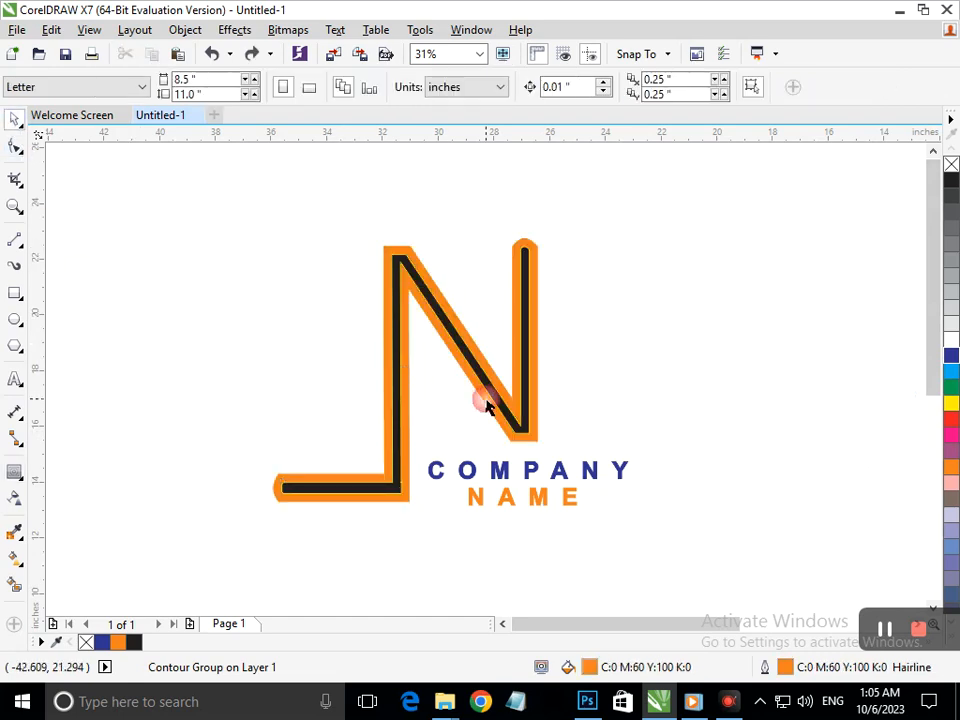
left_click_drag(495, 397, 319, 431)
left_click_drag(224, 388, 400, 355)
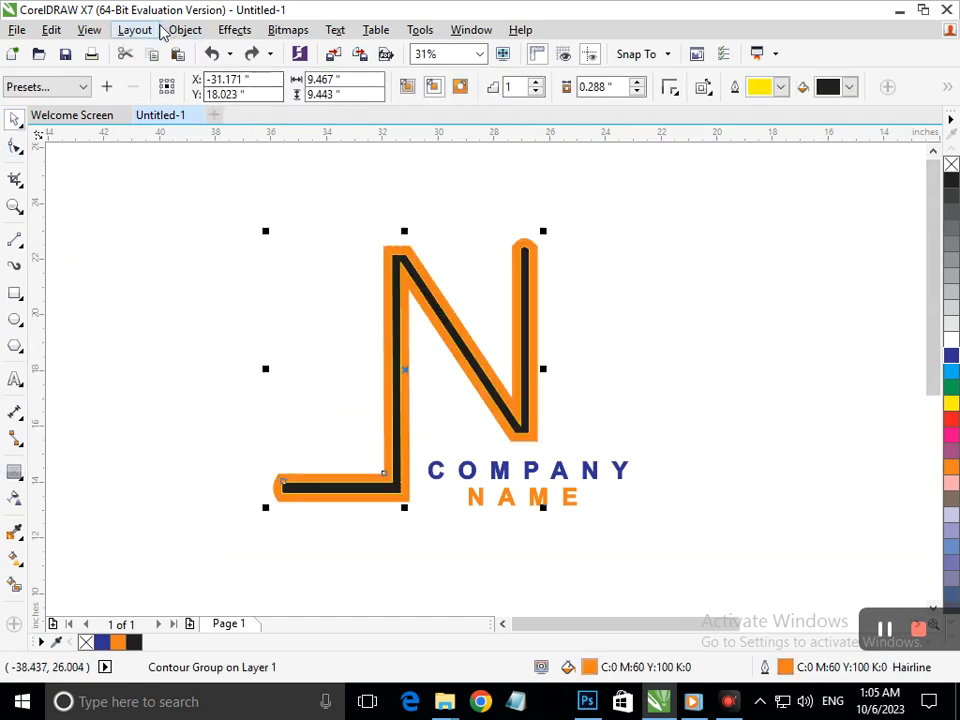
left_click(185, 29)
left_click(272, 311)
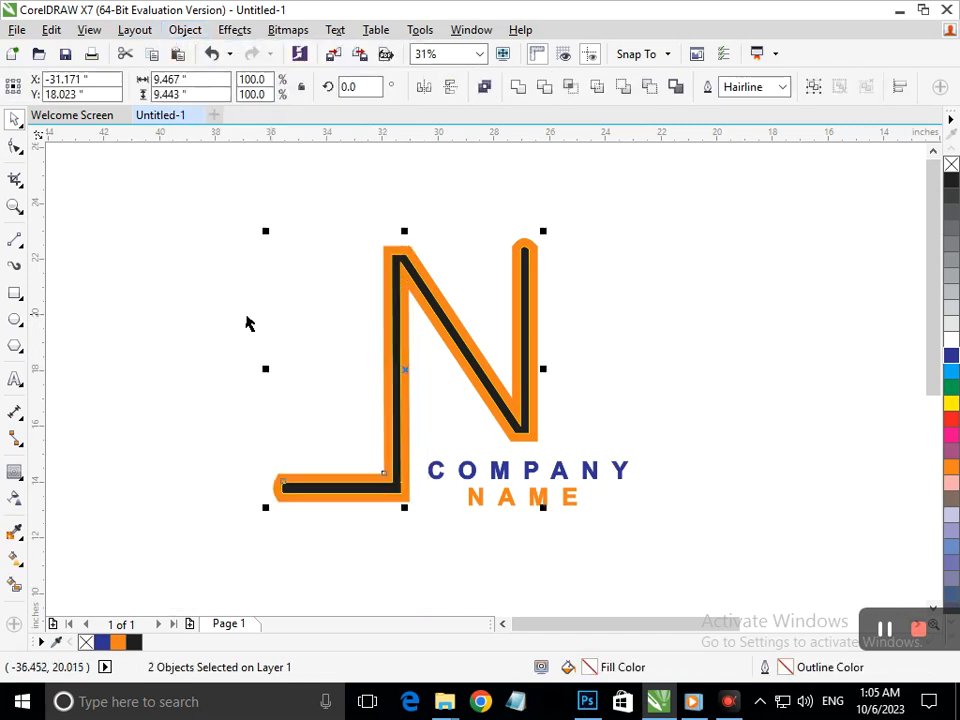
Step: Give the inner N line a blue fill and blue outline, then deselect it
left_click(476, 414)
left_click(526, 436)
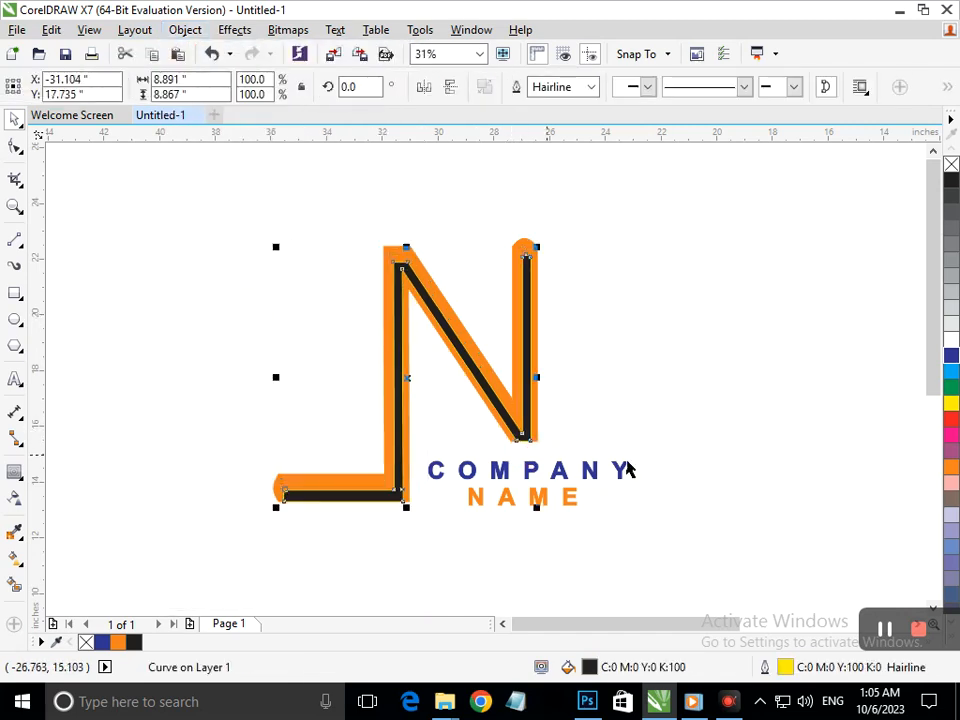
left_click(952, 358)
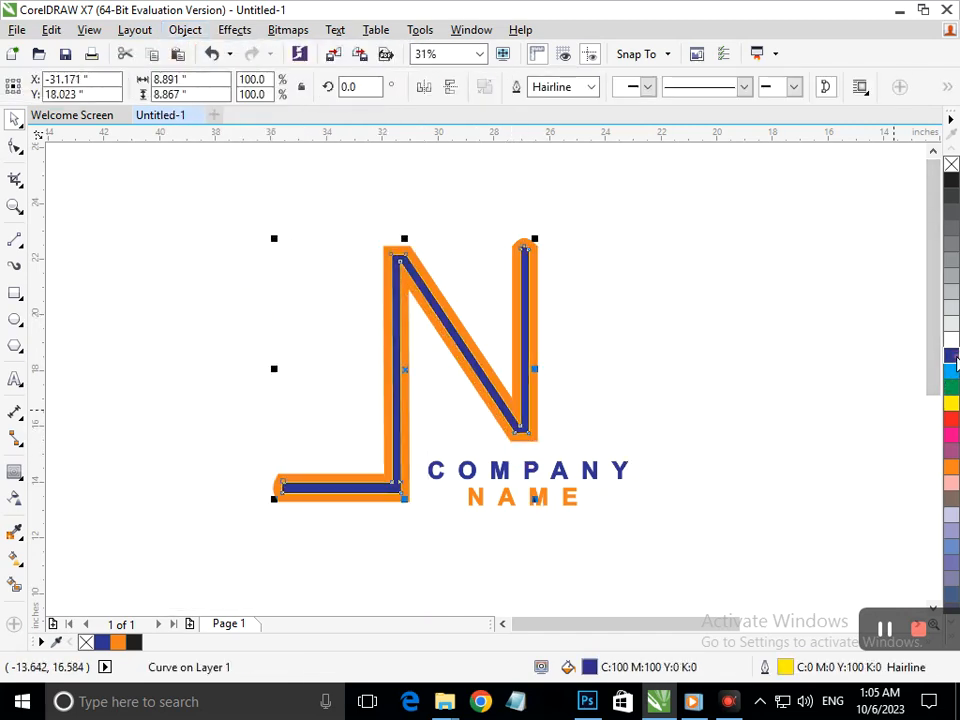
left_click(827, 420)
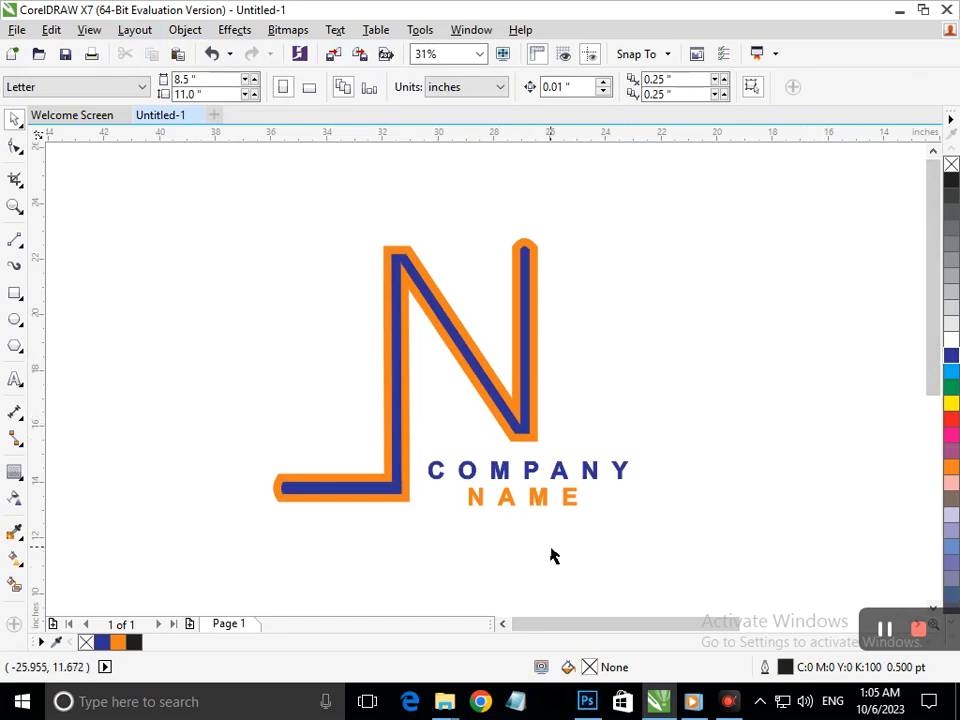
Step: Change the inner N line's fill to black and deselect it
left_click(533, 447)
left_click(951, 181)
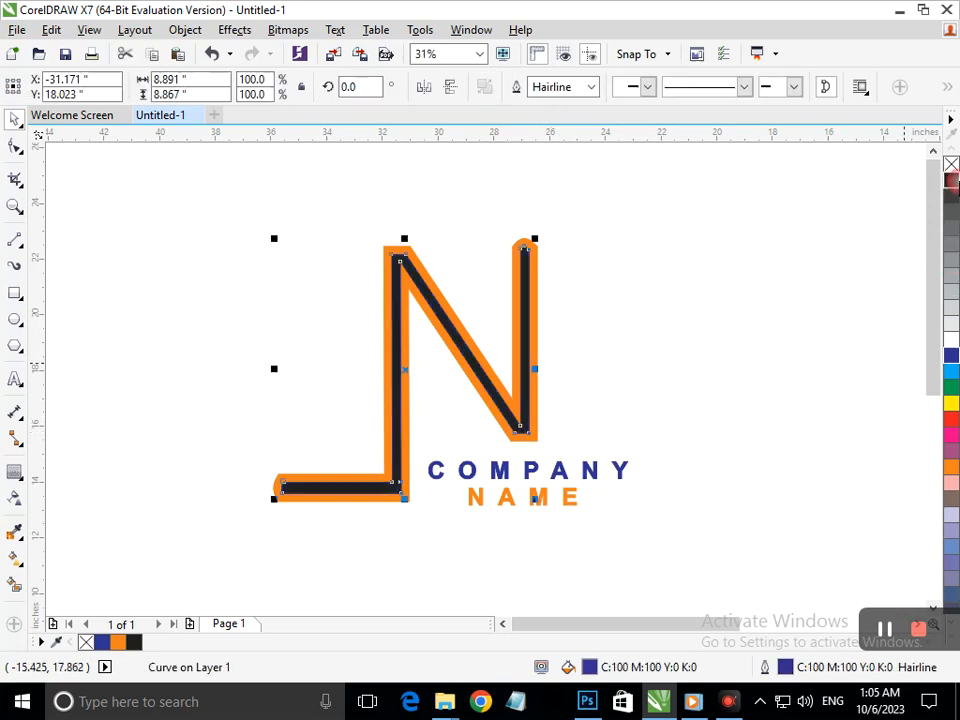
left_click(752, 377)
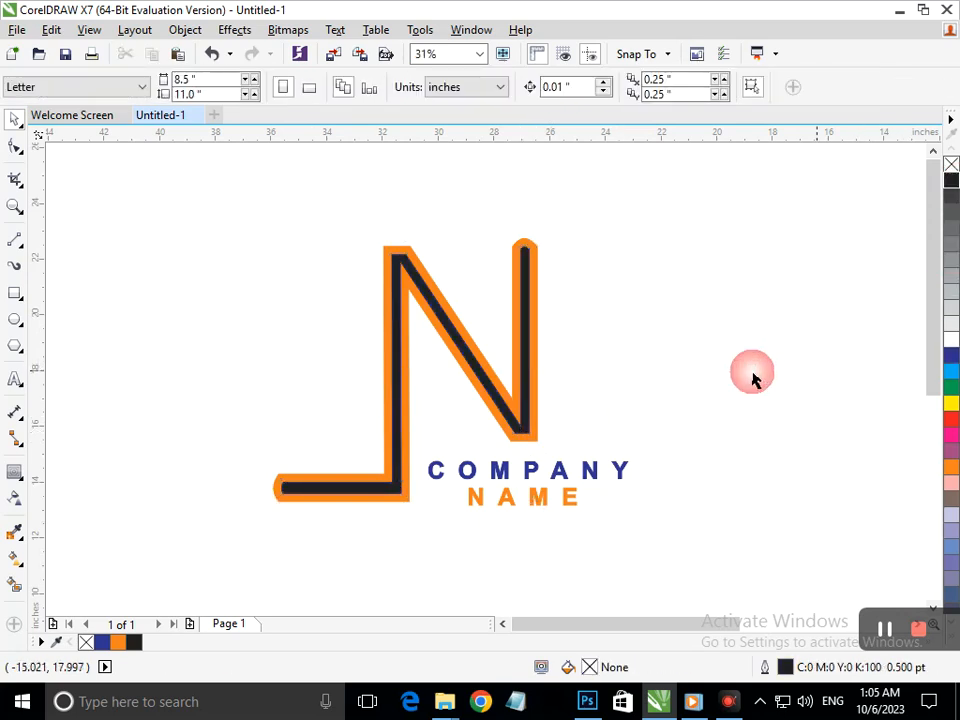
Step: Shorten the foot ends of the inner black line and the orange N by moving their end nodes inward with the Shape tool
left_click(322, 490)
left_click(15, 146)
mouse_move(266, 495)
left_mouse_down()
mouse_move(302, 514)
mouse_move(308, 507)
left_mouse_up()
left_click(343, 557)
left_click_drag(251, 454, 297, 514)
left_click(327, 553)
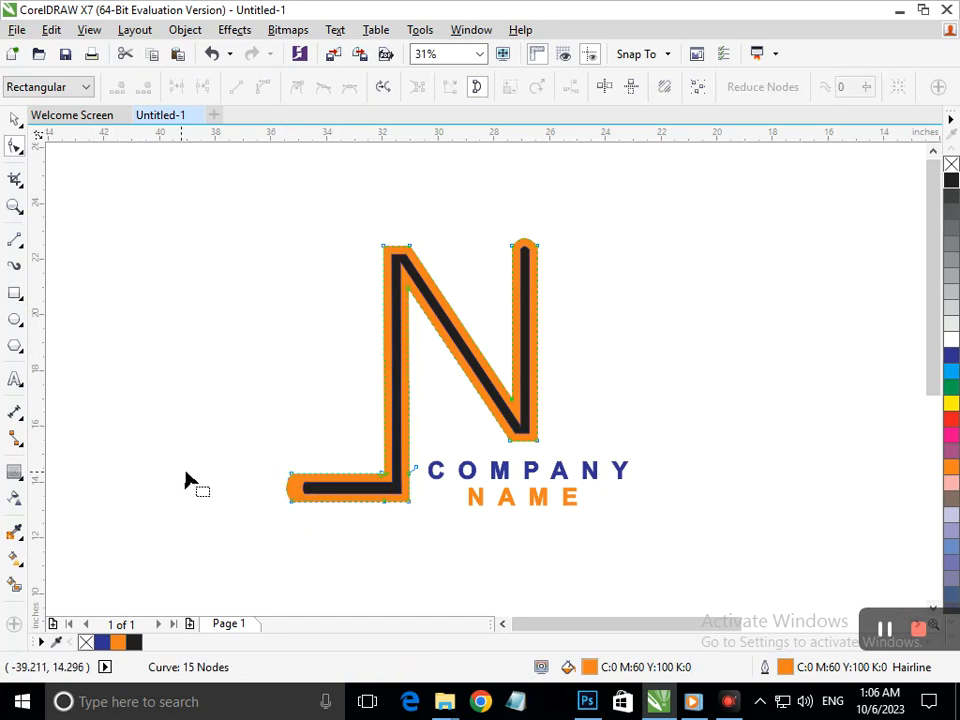
Step: Lengthen the foot ends of the orange N and the inner black line outward, keeping a wider orange margin at the tip
mouse_move(282, 468)
left_mouse_down()
mouse_move(314, 525)
mouse_move(274, 502)
mouse_move(290, 506)
left_mouse_up()
left_click(300, 552)
left_click(304, 493)
left_click(305, 518)
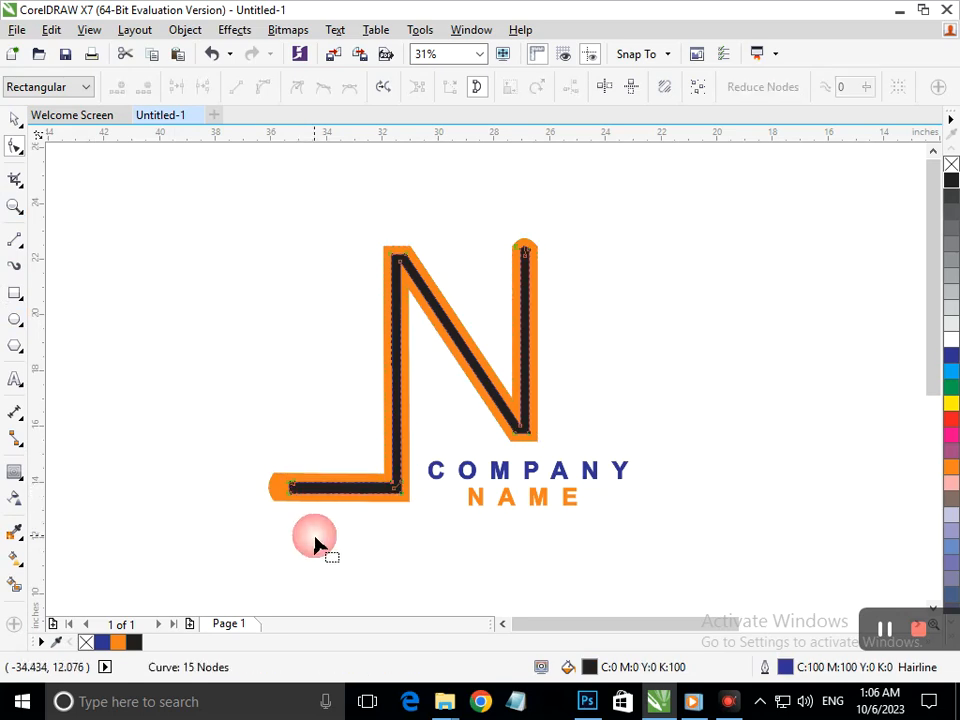
left_click(15, 119)
left_click(183, 467)
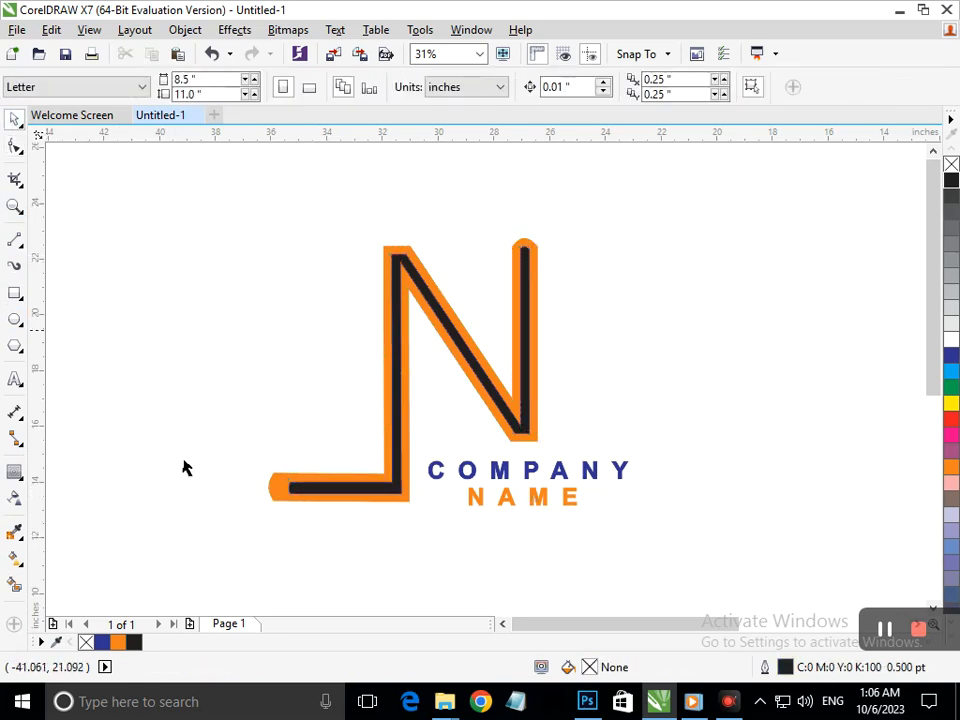
Step: Apply a linear fountain fill to the orange N from the foot's tip to the right stem's top, with green as the end colour
left_click(406, 503)
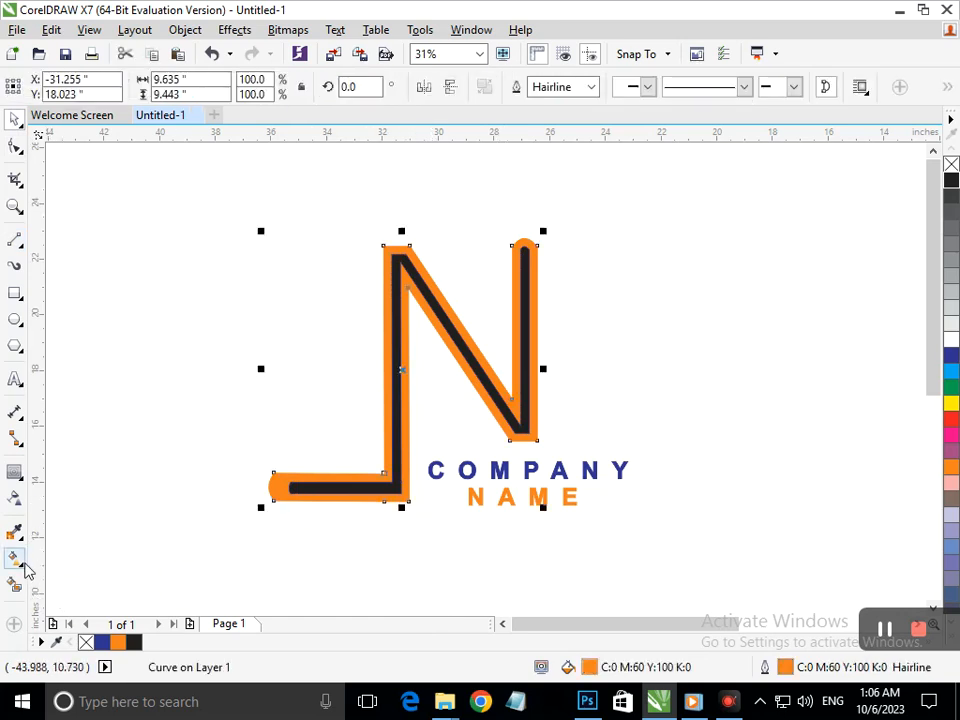
left_click(18, 560)
left_click_drag(276, 503, 540, 246)
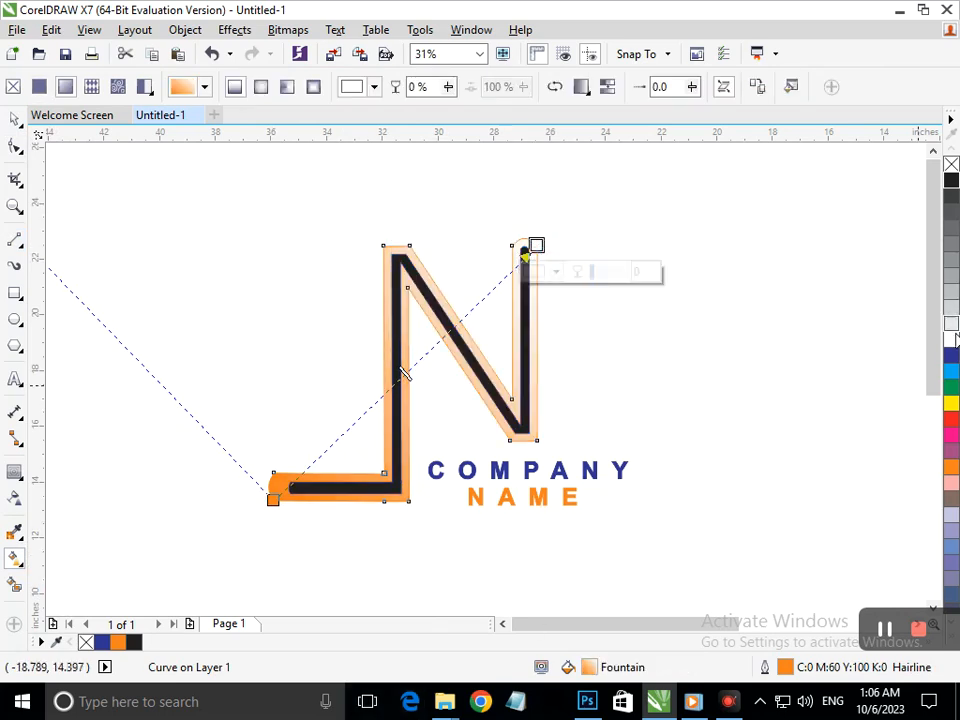
left_click(951, 355)
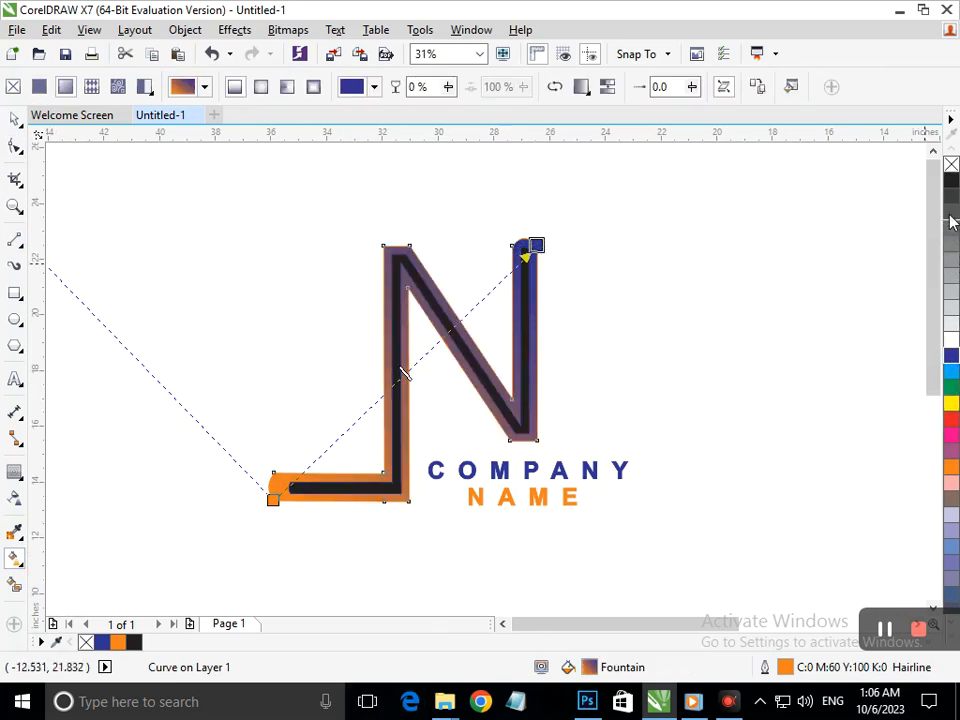
left_click(950, 458)
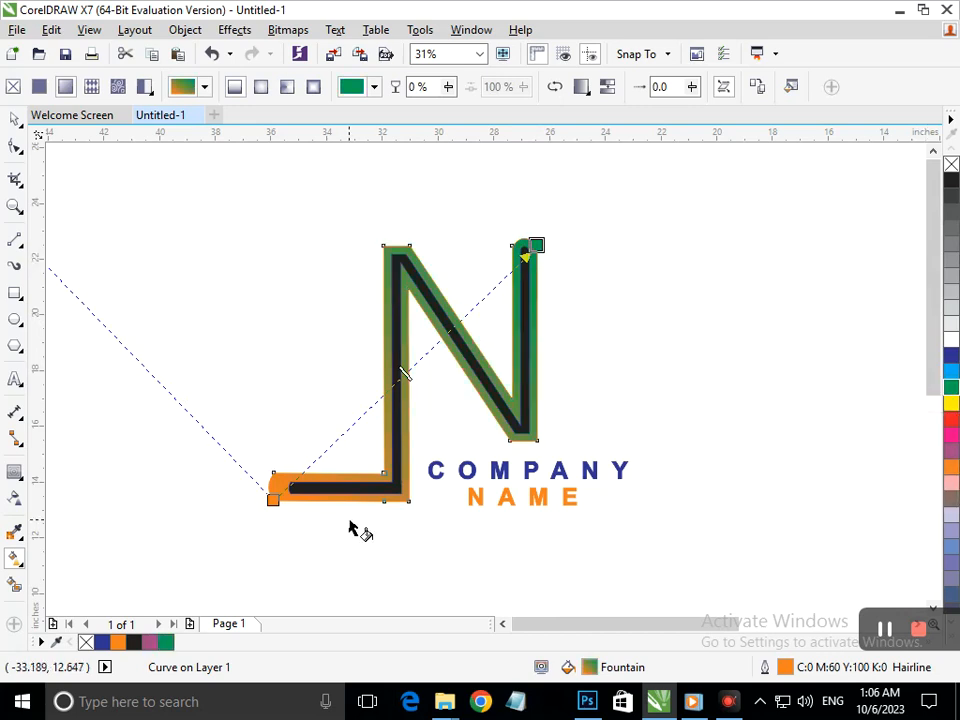
Step: Set the gradient's start colour at the foot to red and add a pink midpoint at 47%
left_click(272, 499)
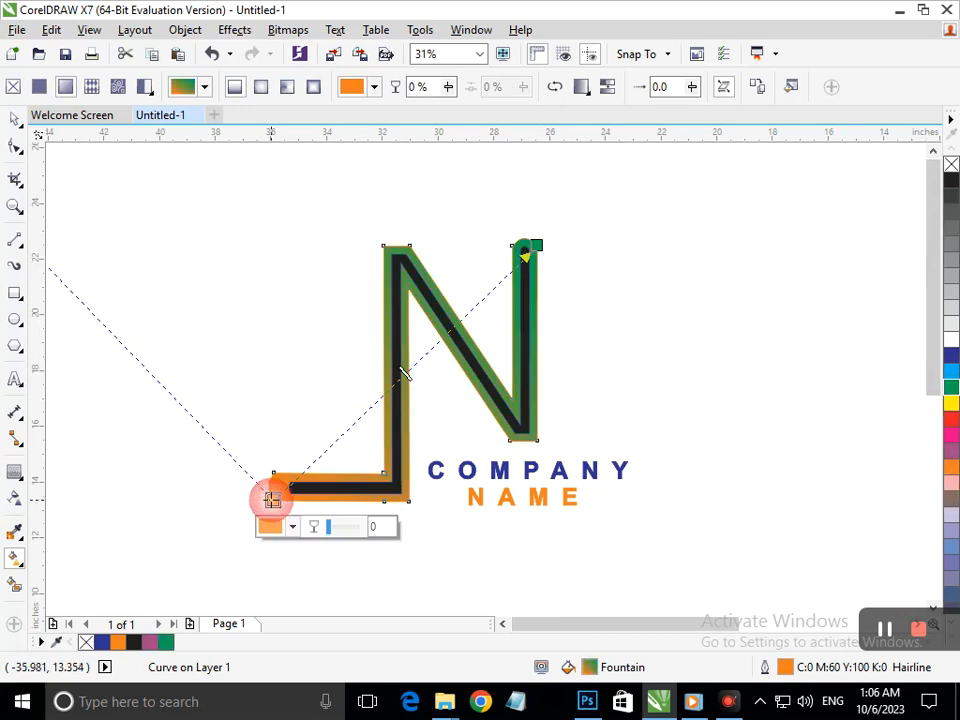
left_click(950, 500)
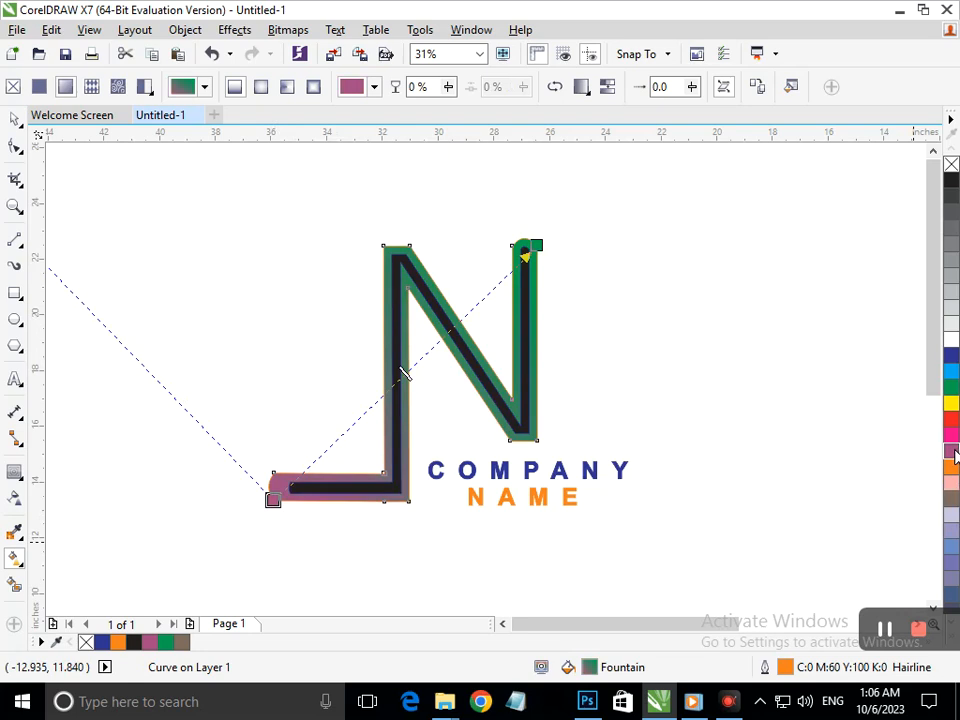
left_click(950, 418)
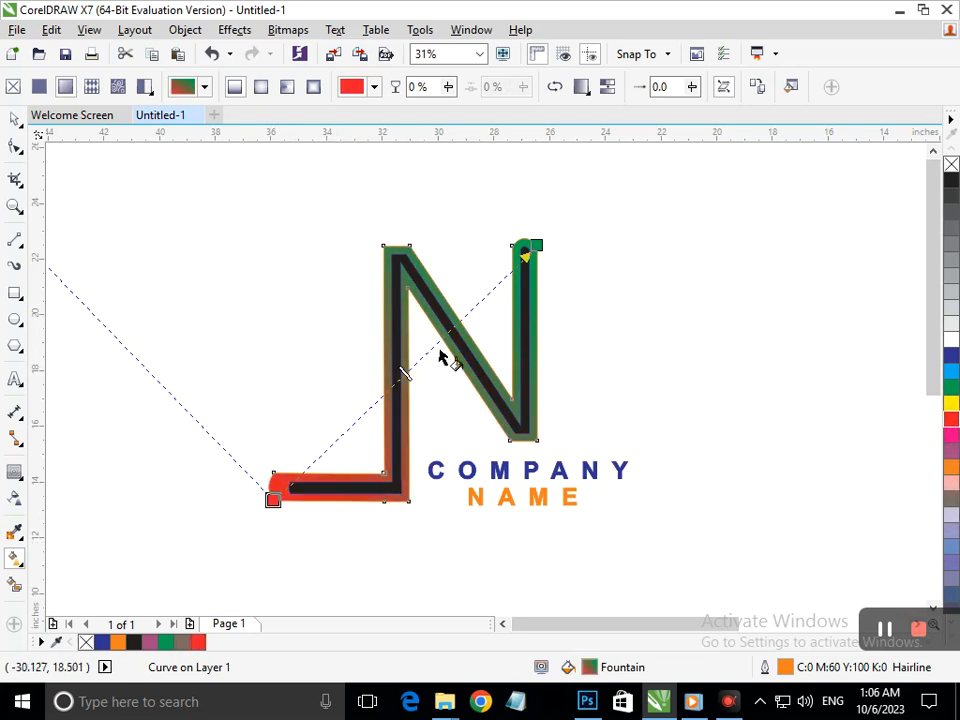
double_click(397, 379)
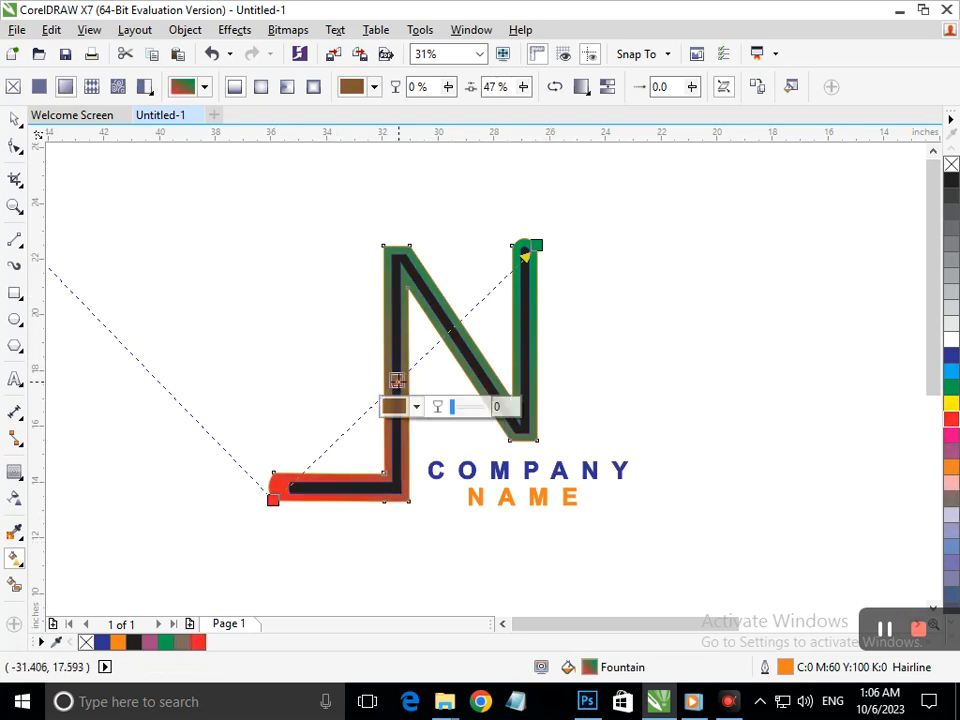
left_click(950, 437)
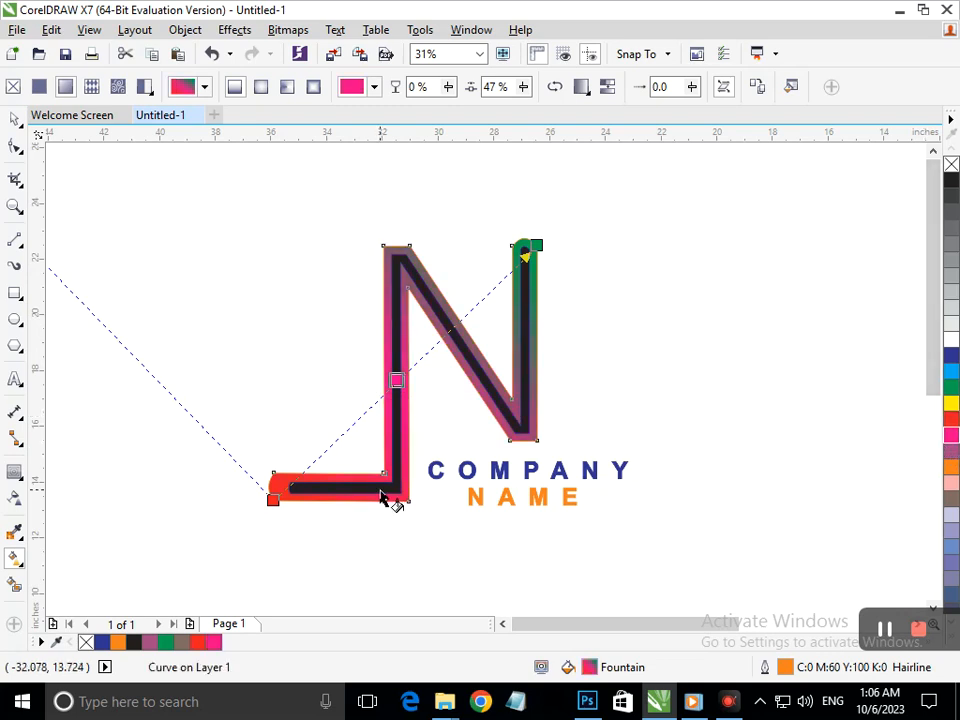
Step: Move the gradient's green end and red start slightly outward beyond the N, keep the start red, and deselect the shape
mouse_move(550, 247)
left_mouse_down()
mouse_move(617, 214)
mouse_move(560, 262)
left_mouse_up()
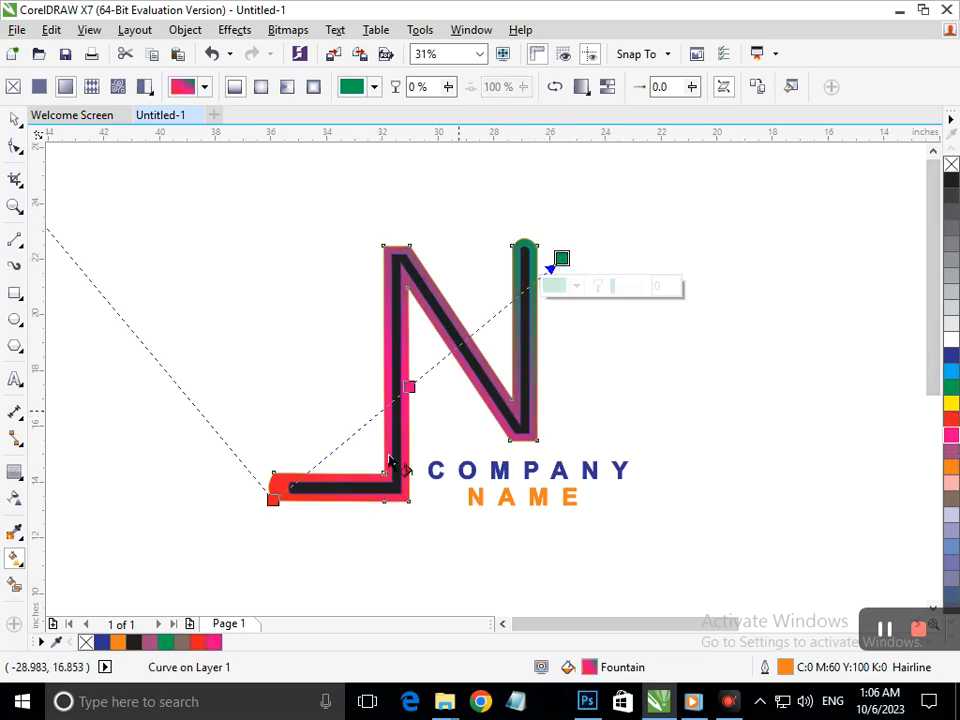
left_click_drag(271, 500, 253, 520)
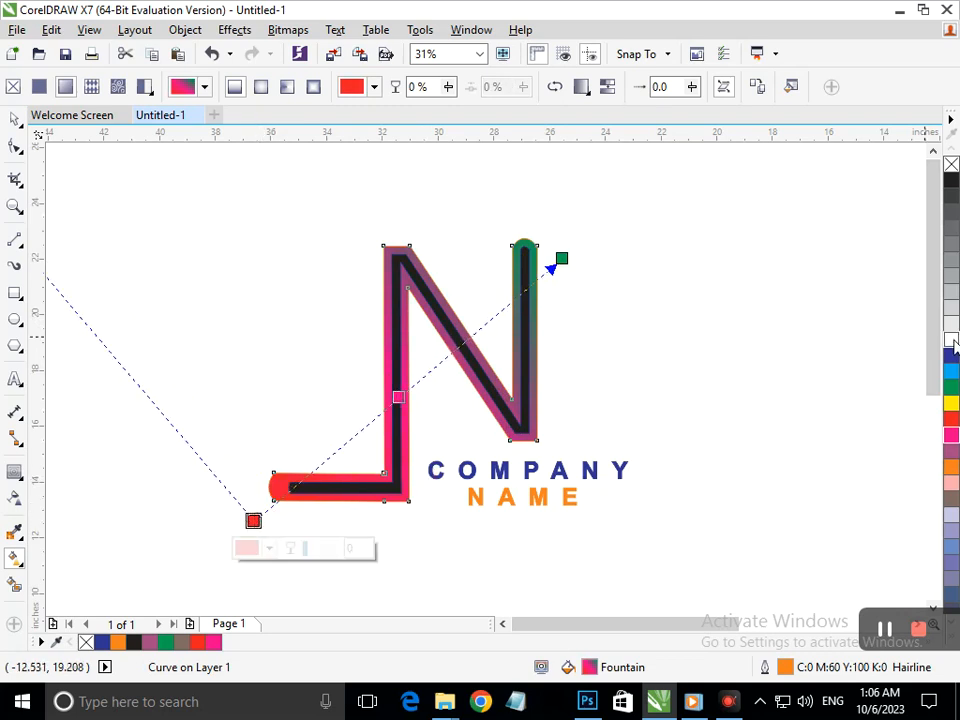
left_click(949, 389)
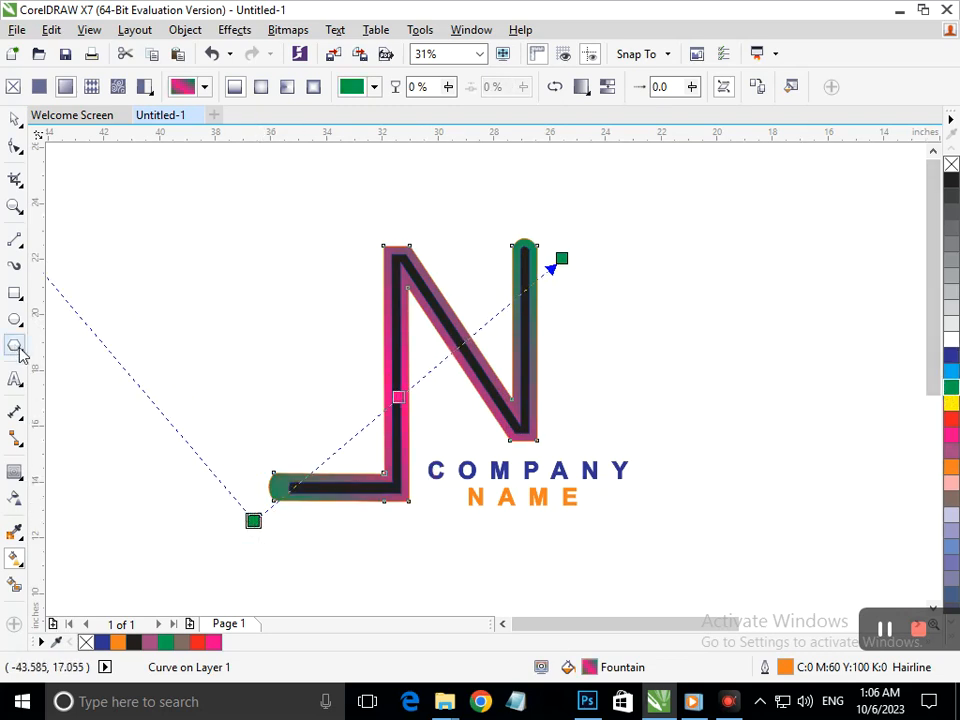
key("ctrl+z")
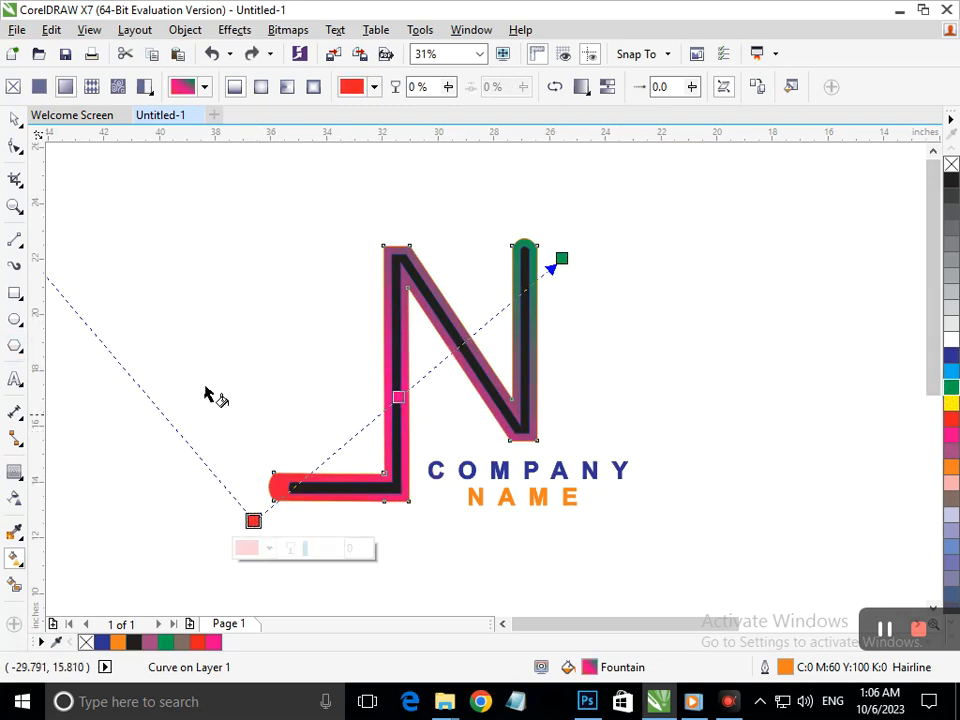
left_click(15, 120)
left_click(208, 259)
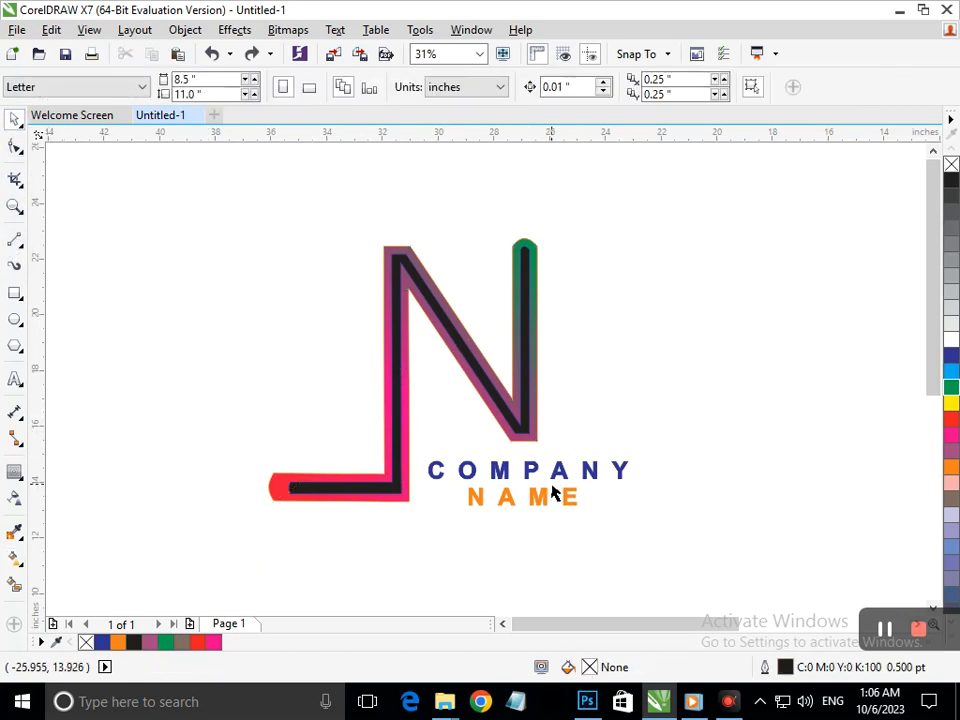